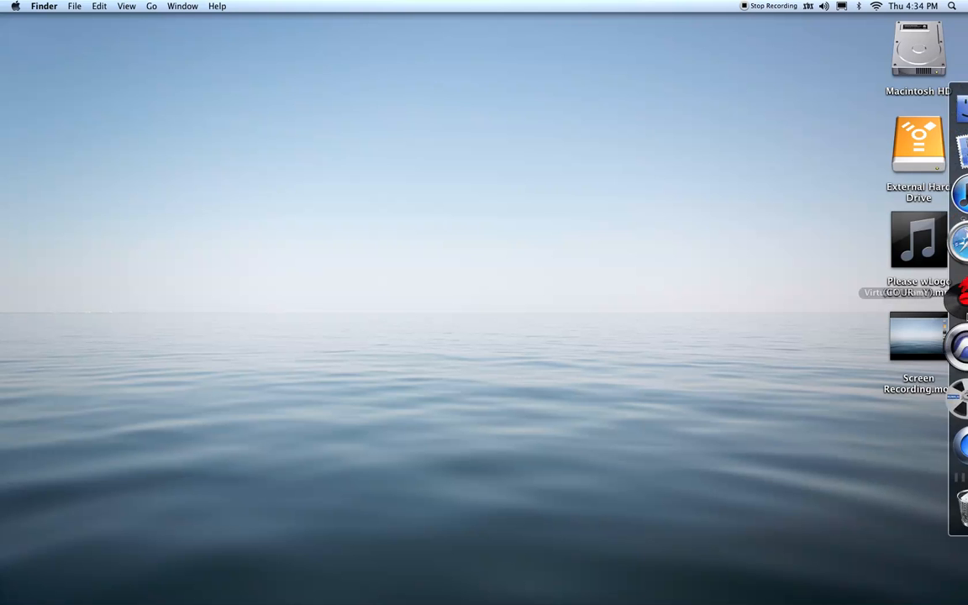
Switch to Pro Tools and set up a new blank session as BWF (.WAV), 24 Bit, 48 kHz, with Last Used I/O settings
left_click(940, 343)
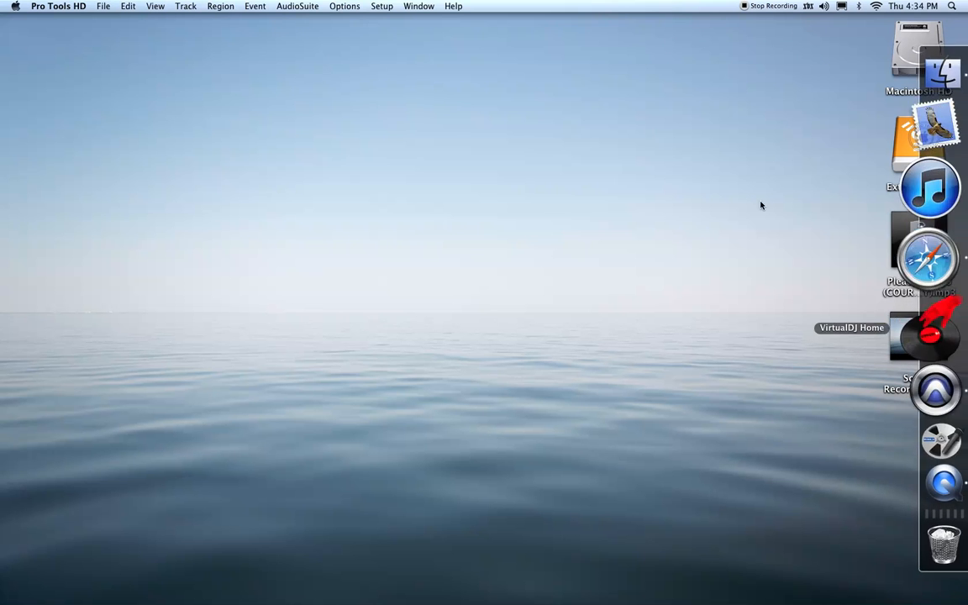
left_click(611, 281)
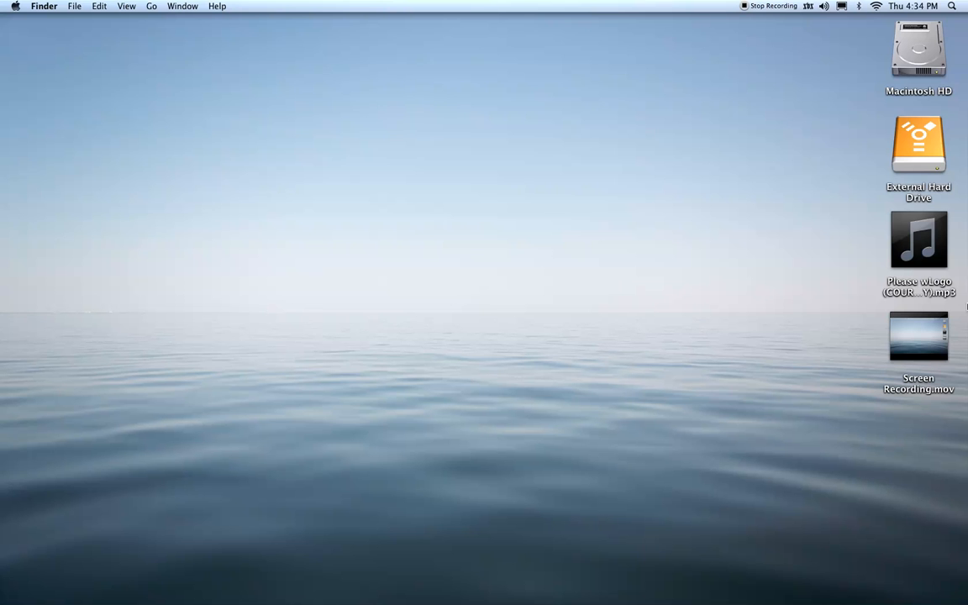
left_click(937, 340)
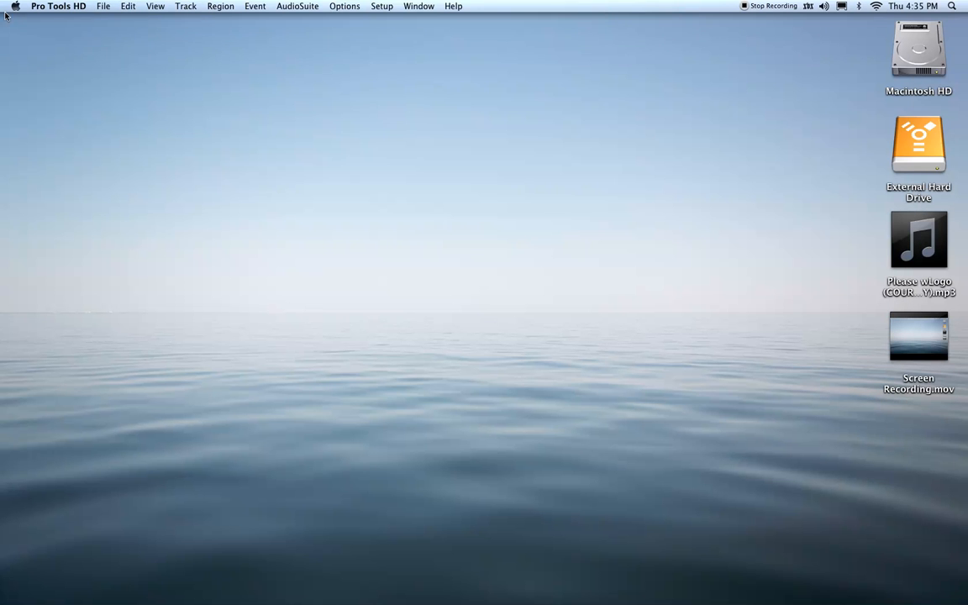
left_click(101, 7)
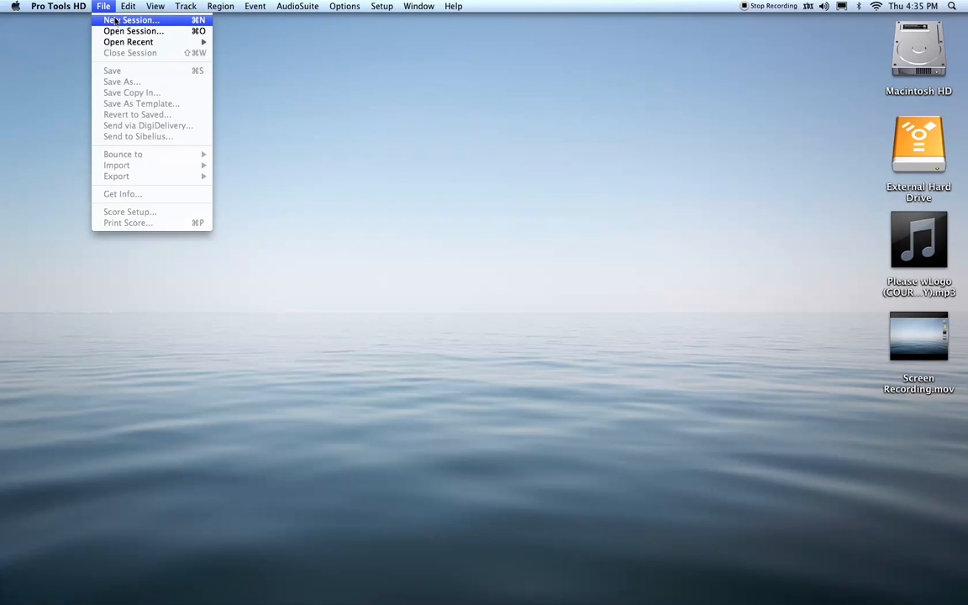
left_click(117, 20)
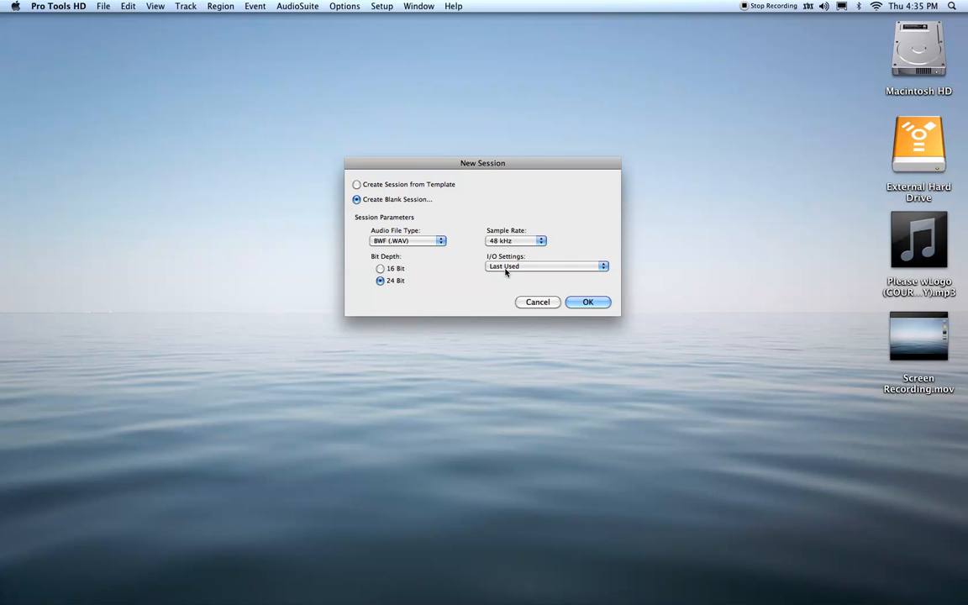
left_click(588, 302)
Name the new session Quick and save it to the Desktop
left_click(485, 200)
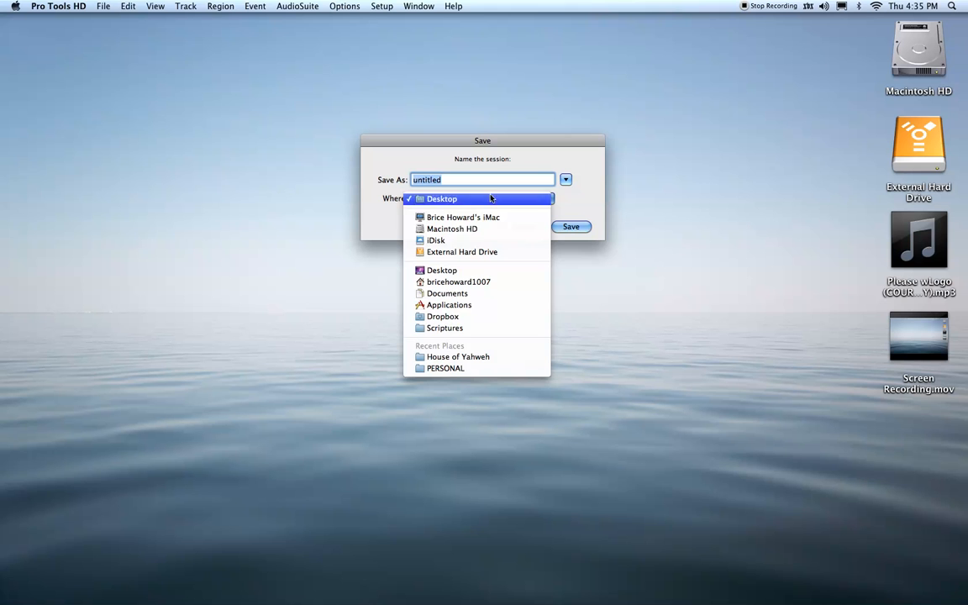
left_click(510, 199)
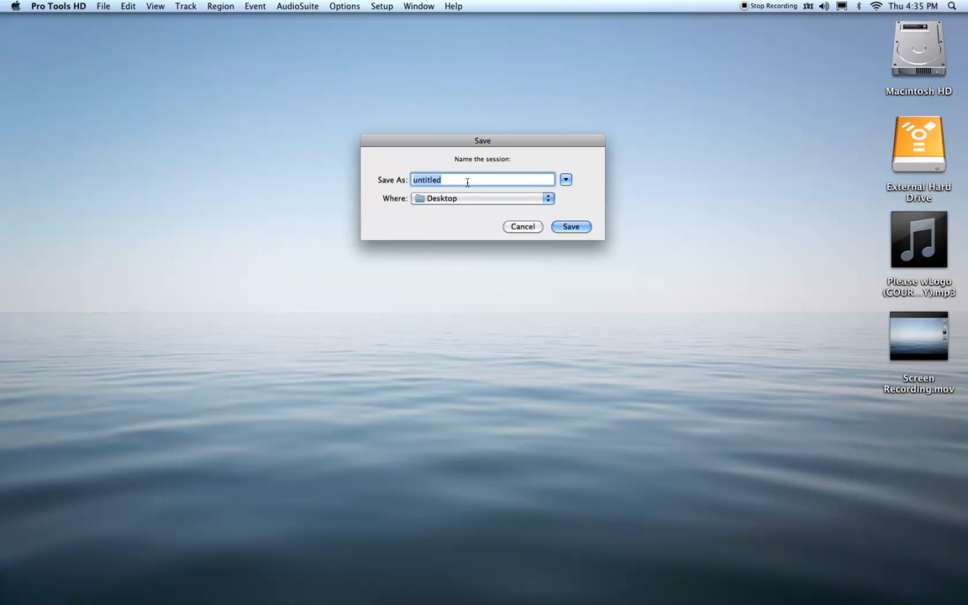
type("Quick")
key("Return")
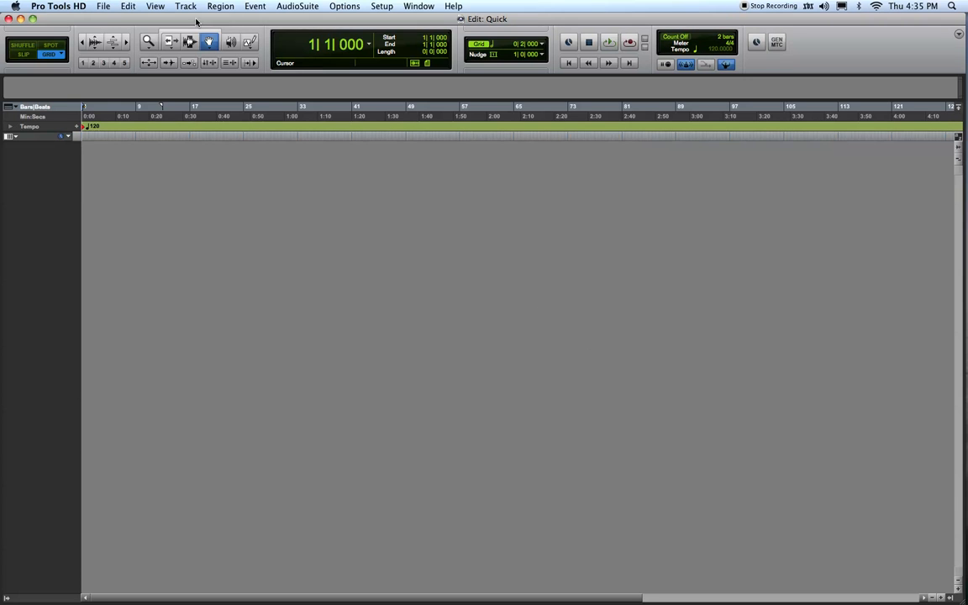
Start an audio file import and browse to the Desktop folder
left_click(187, 6)
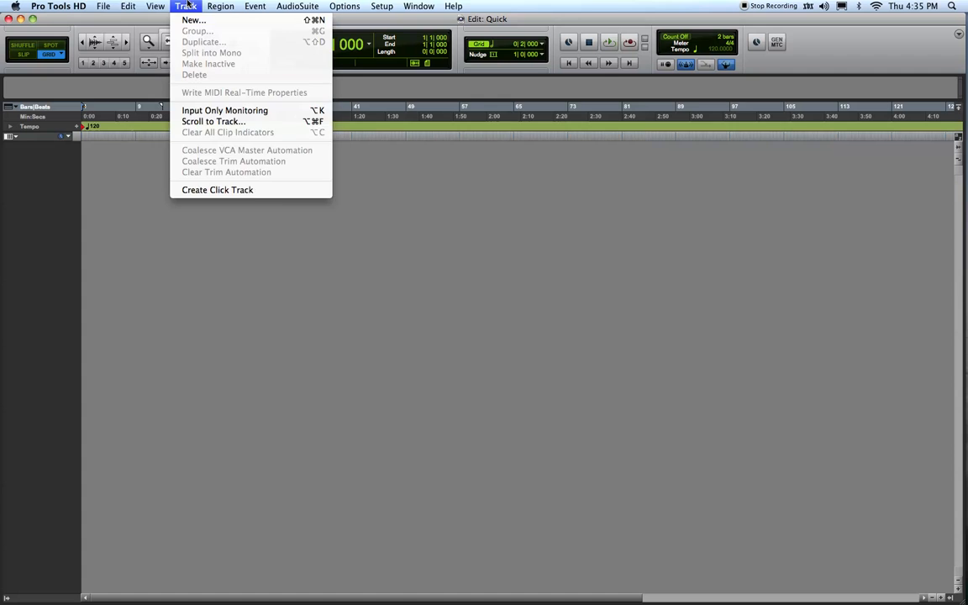
mouse_move(97, 5)
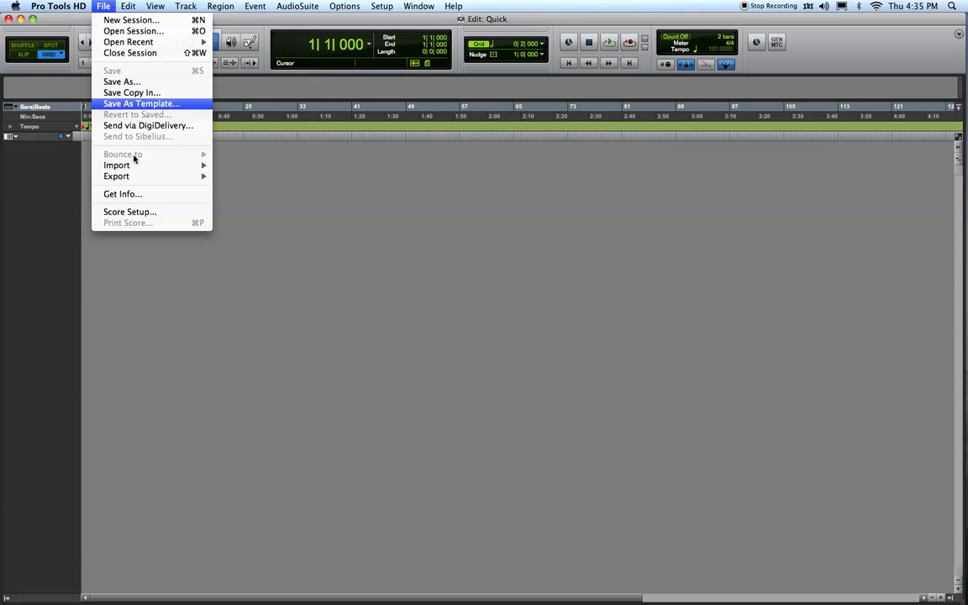
mouse_move(135, 168)
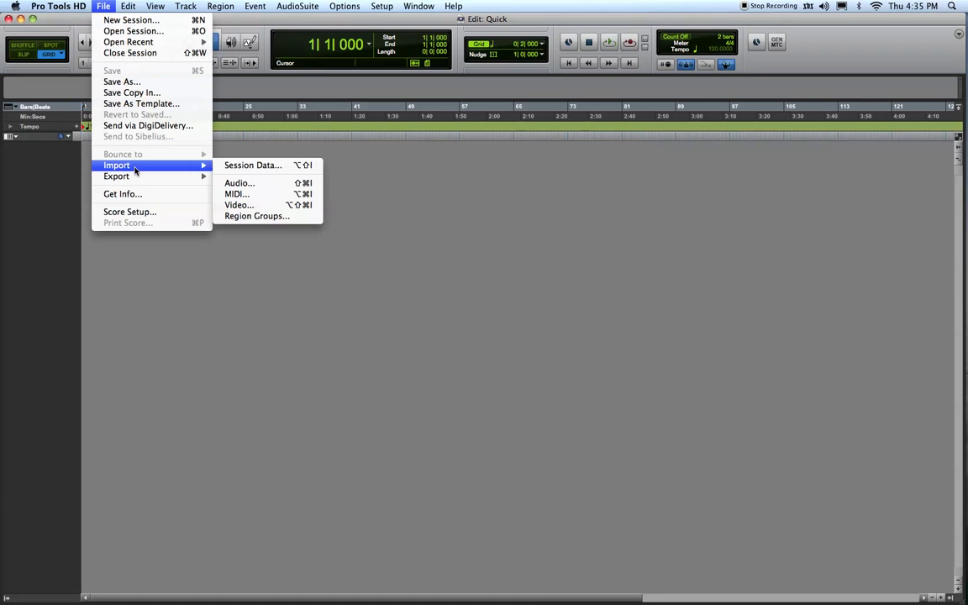
left_click(244, 183)
left_click(309, 188)
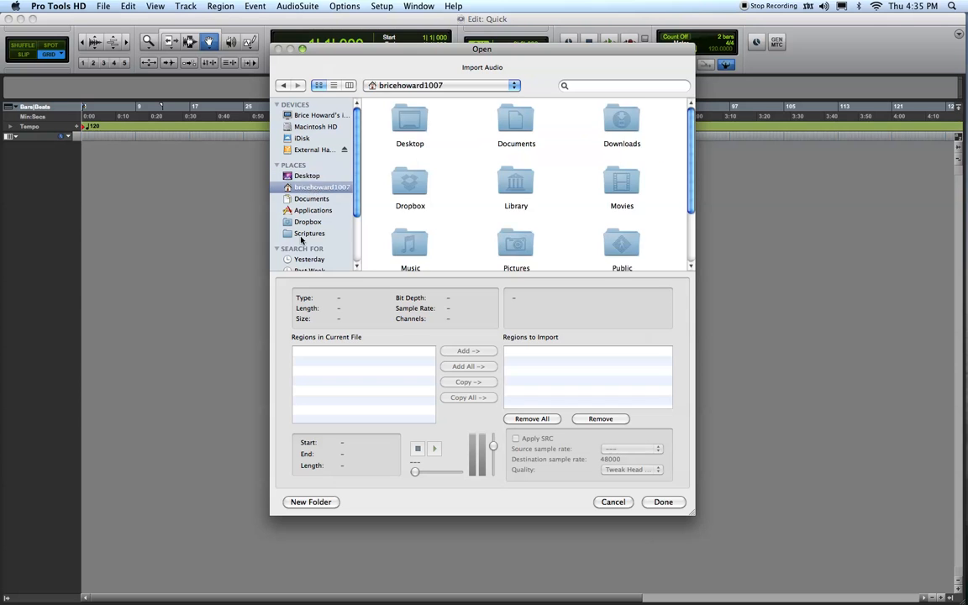
left_click(309, 233)
left_click(313, 115)
left_click(311, 198)
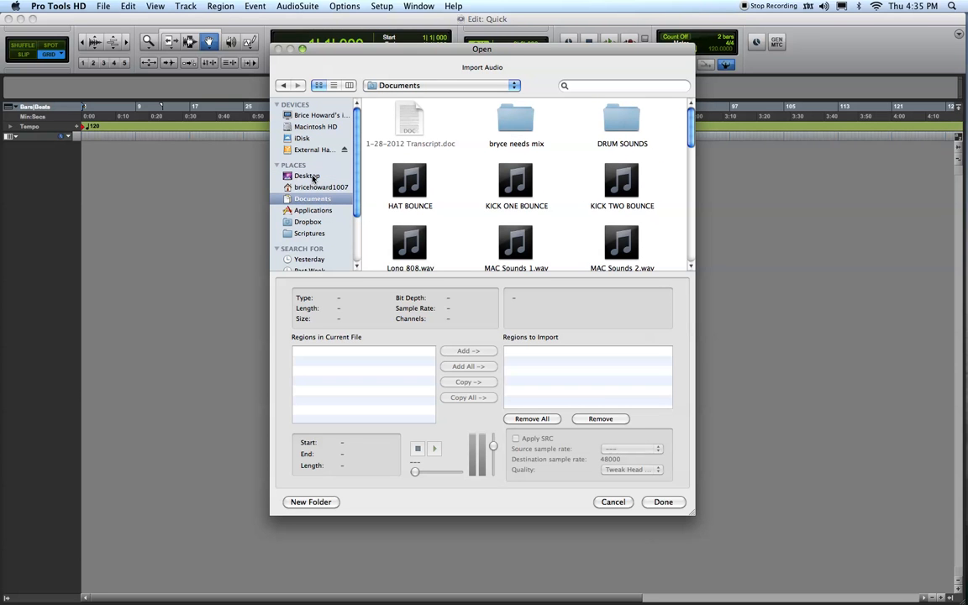
left_click(308, 175)
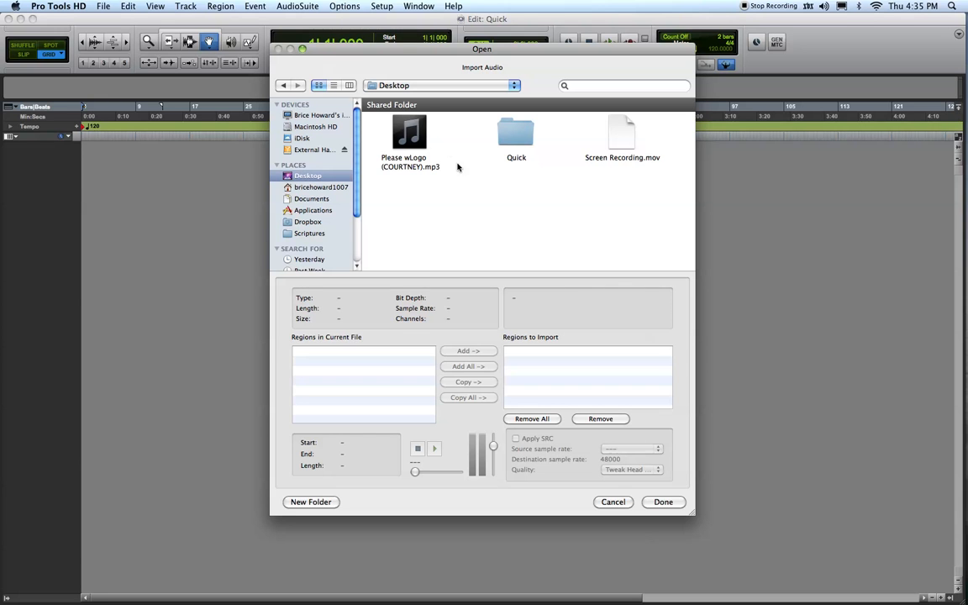
Add the Please wLogo MP3 to the regions to import with conversion, and preview its audio
left_click(408, 143)
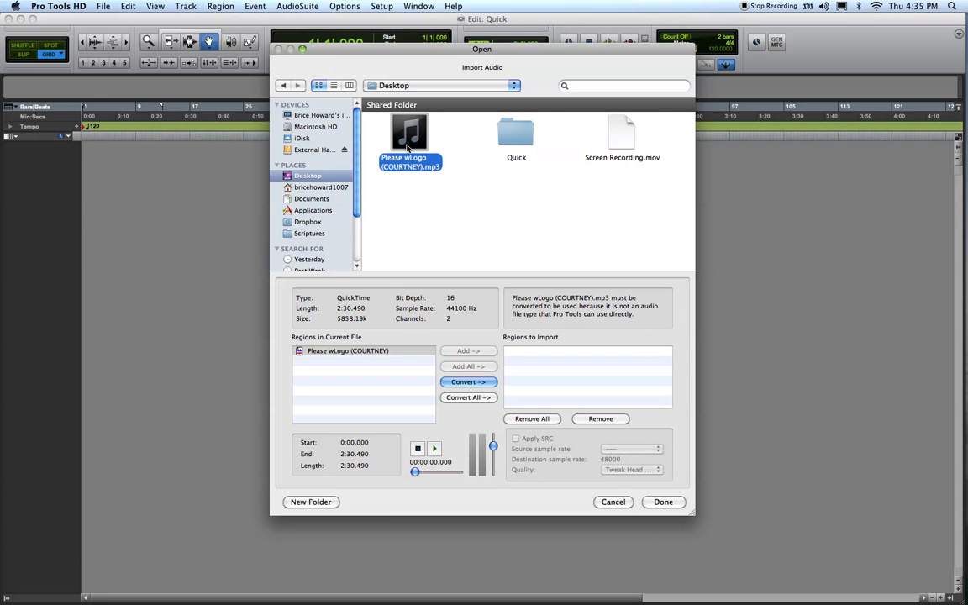
double_click(408, 147)
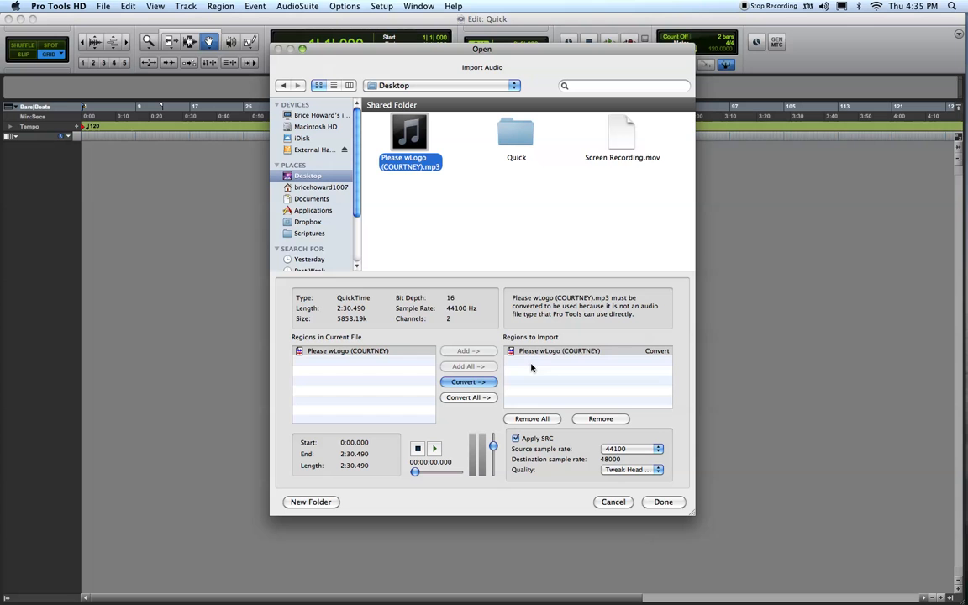
left_click(554, 365)
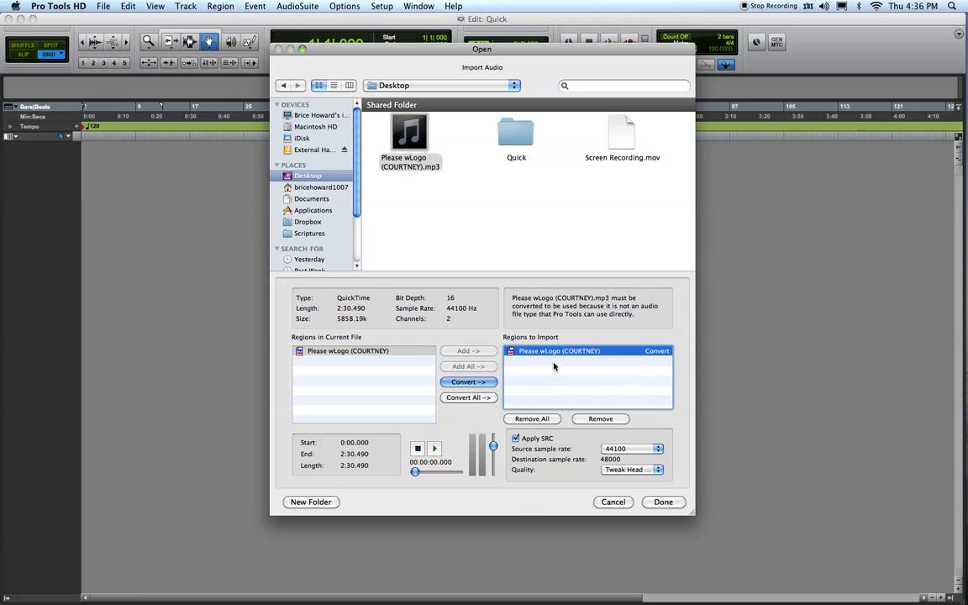
left_click(434, 448)
left_click(416, 450)
Import the converted audio into the Audio Files folder and place it on a new track at Session Start
left_click(661, 500)
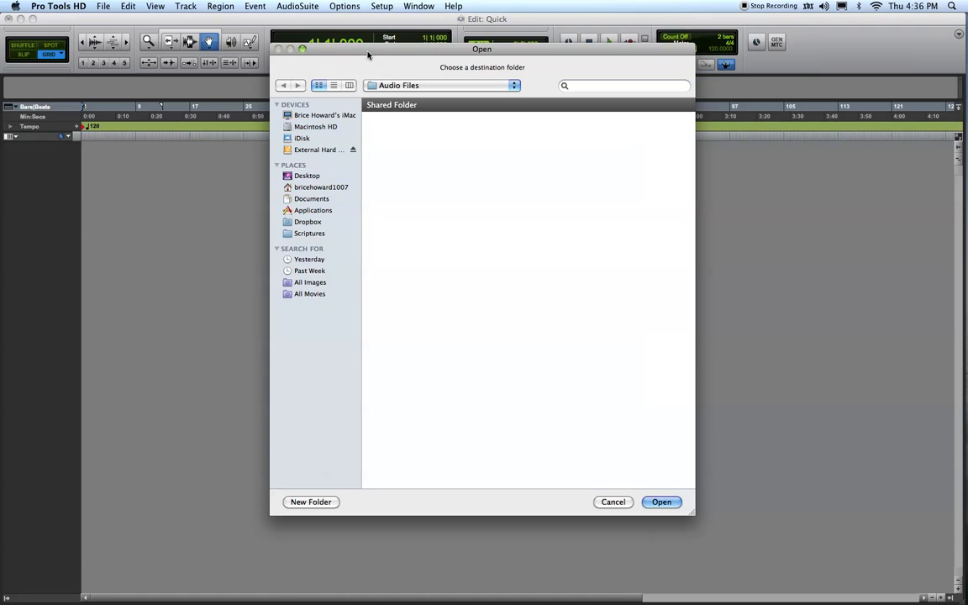
left_click(661, 502)
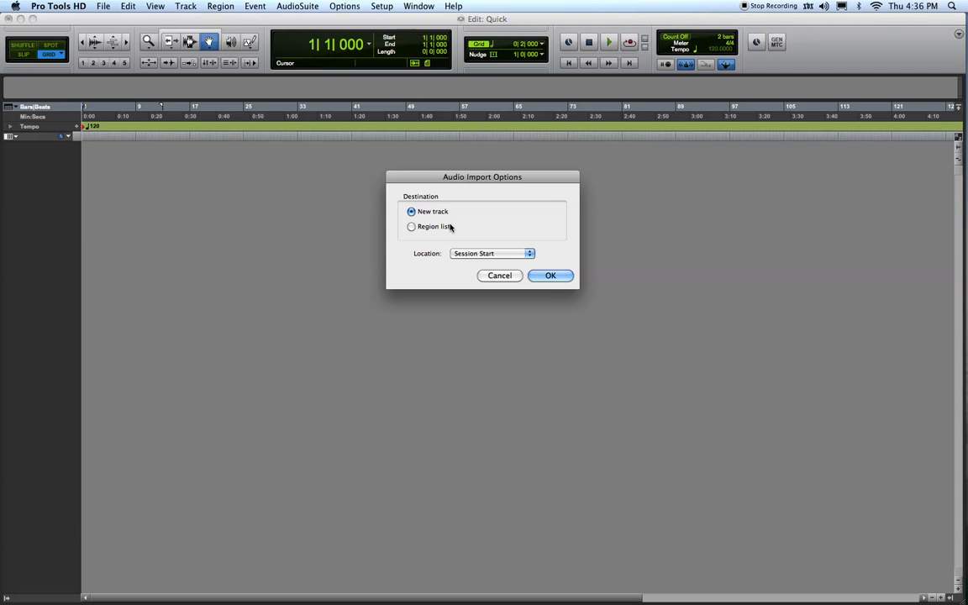
left_click(551, 276)
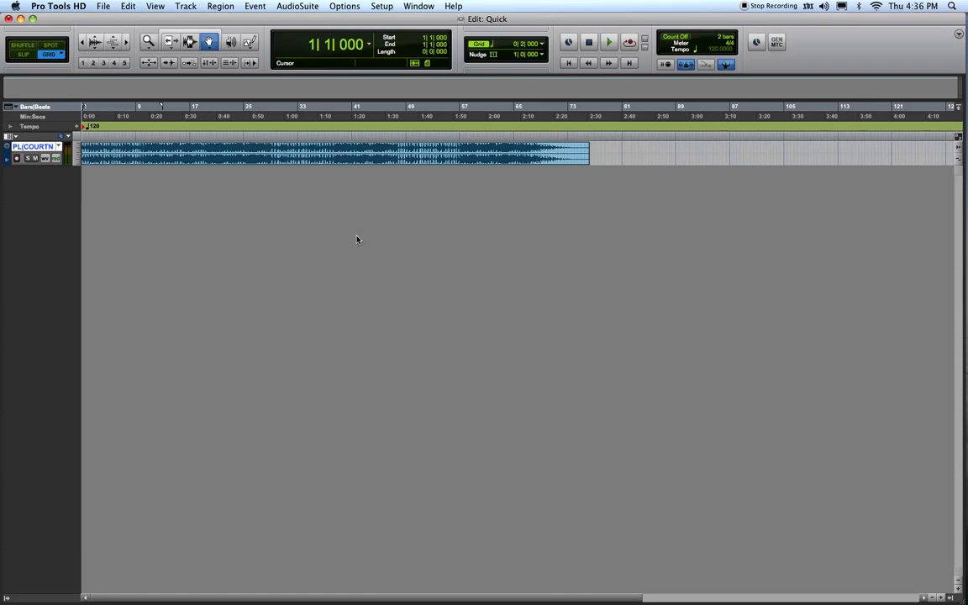
Create 5 new mono audio tracks in Samples below the imported track
key("super+shift+n")
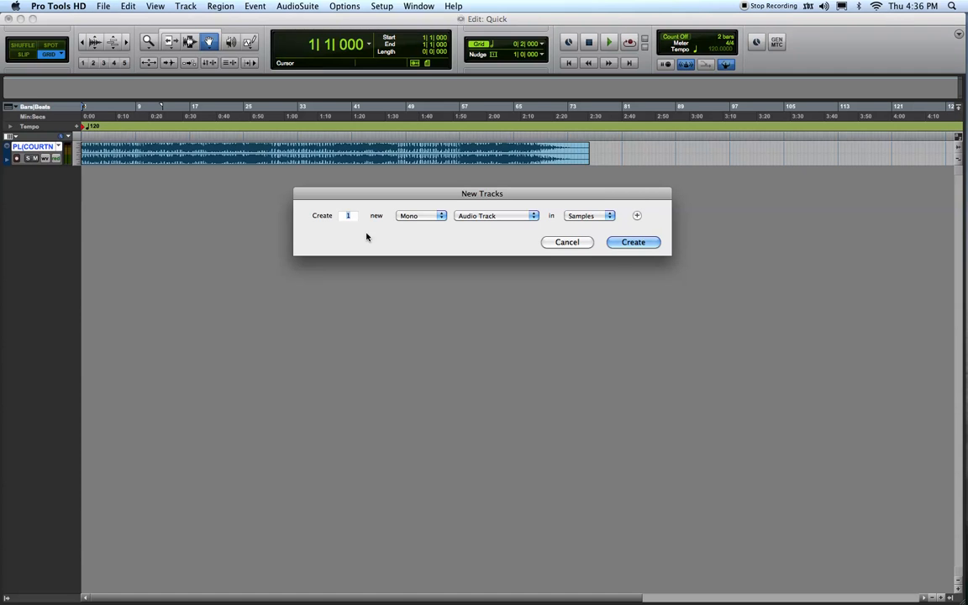
left_click(575, 244)
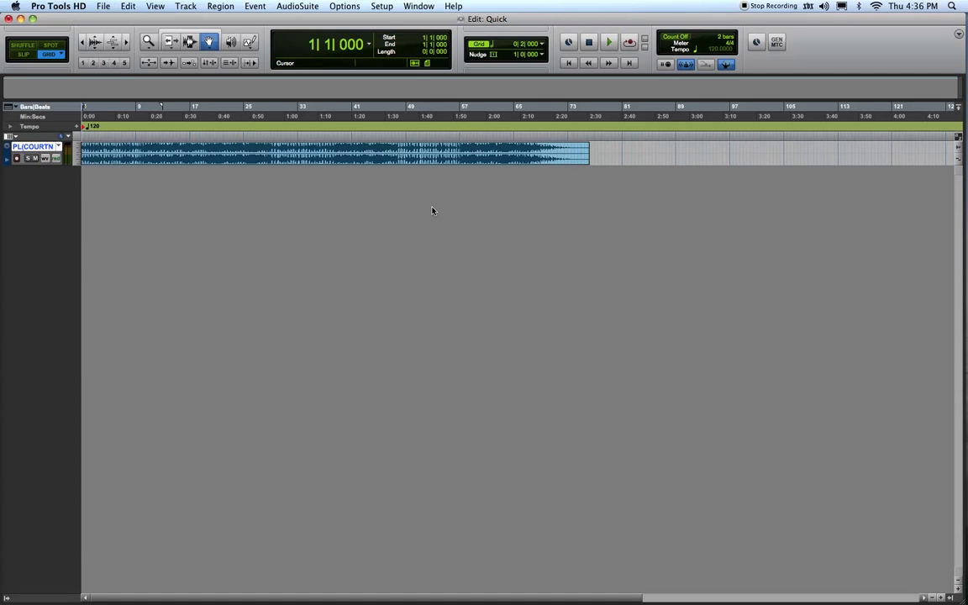
left_click(186, 6)
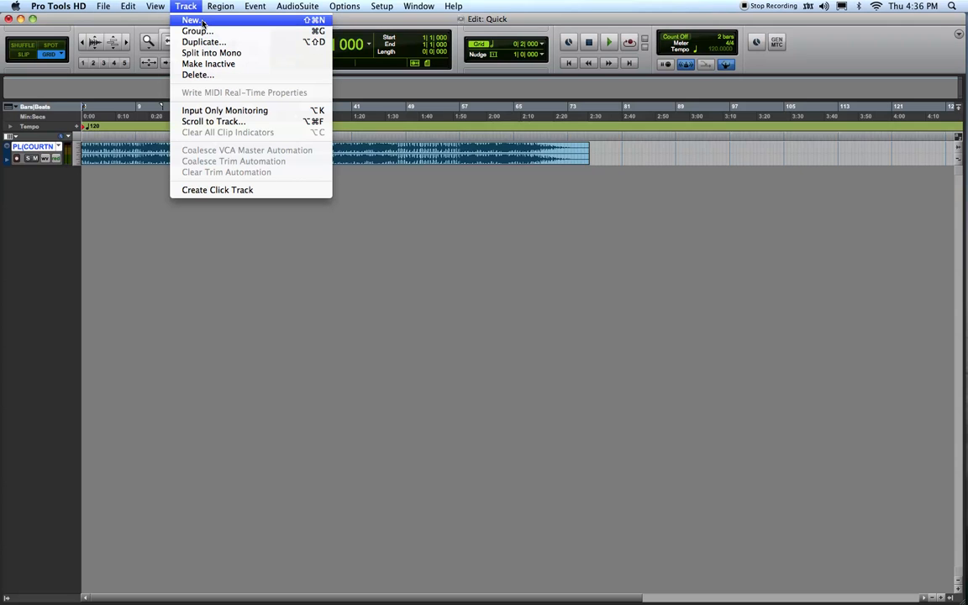
left_click(202, 20)
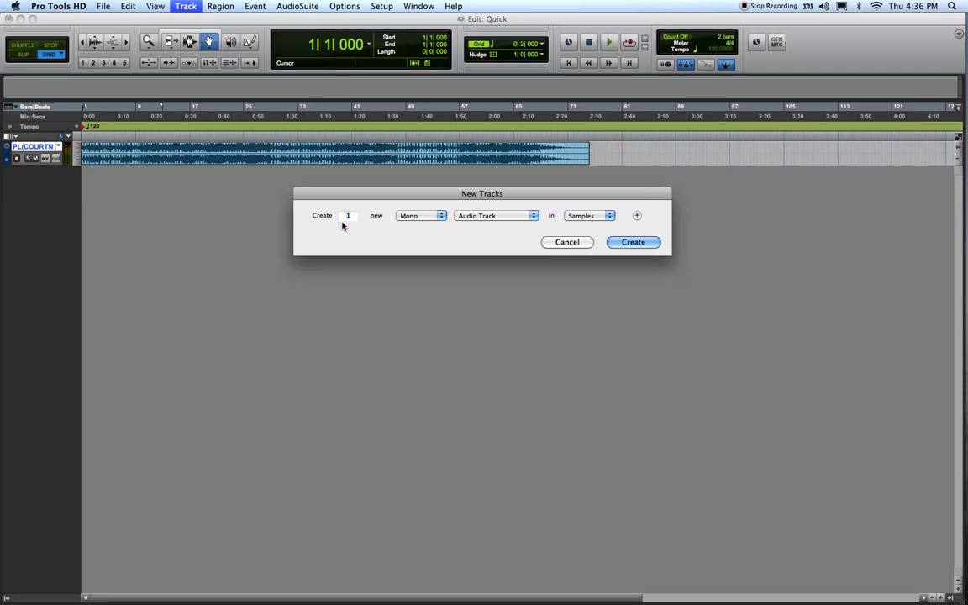
type("5")
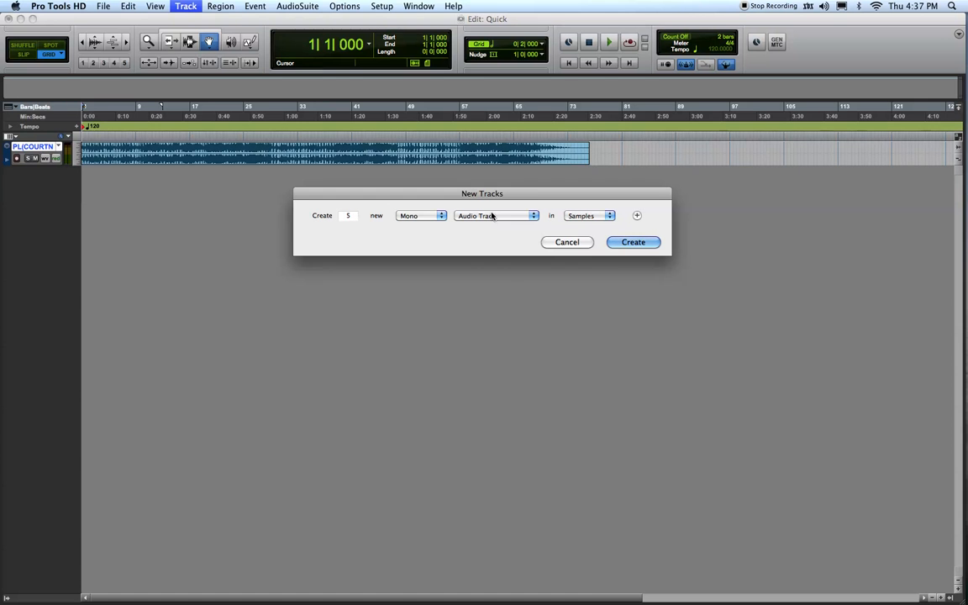
left_click(634, 242)
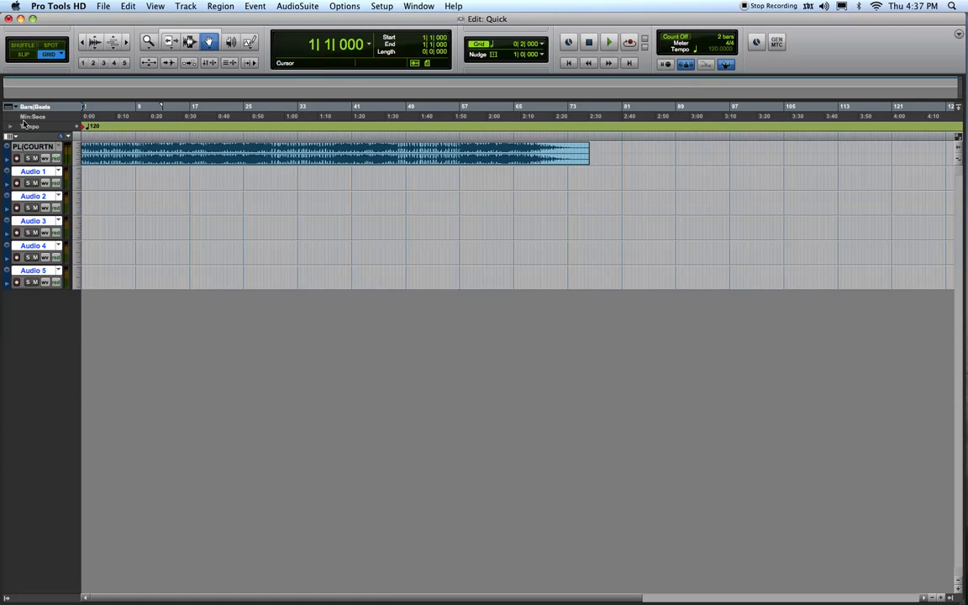
Select the Audio 1 track and enable it for recording
left_click(43, 146)
left_click(40, 172)
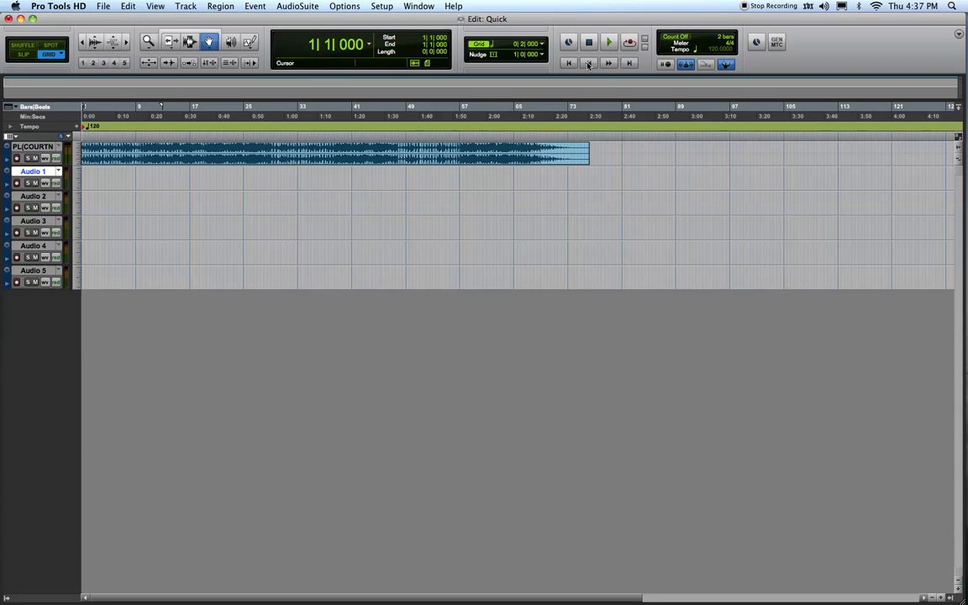
key("space")
key("space")
left_click(25, 146)
left_click(48, 172)
left_click(36, 197)
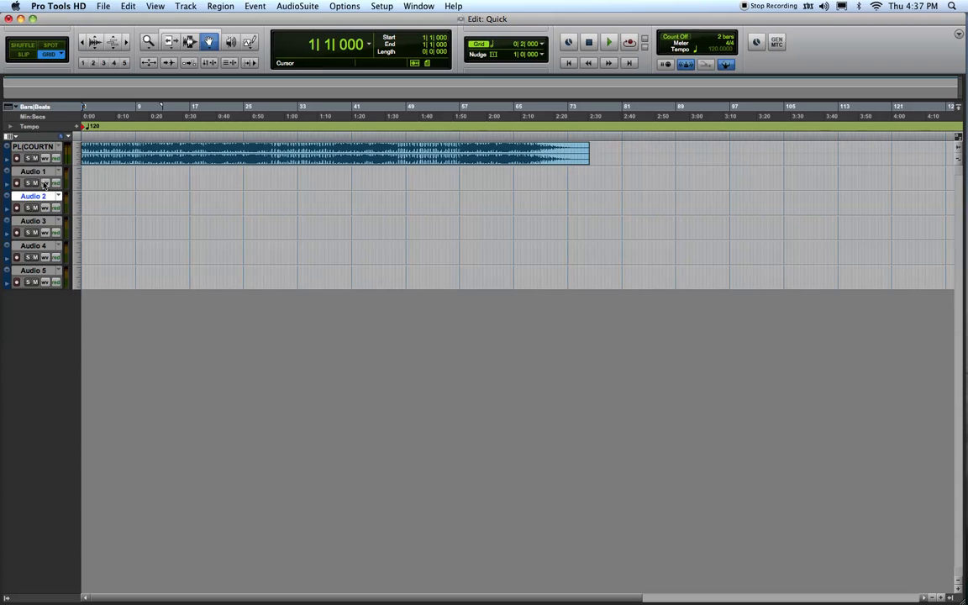
left_click(41, 172)
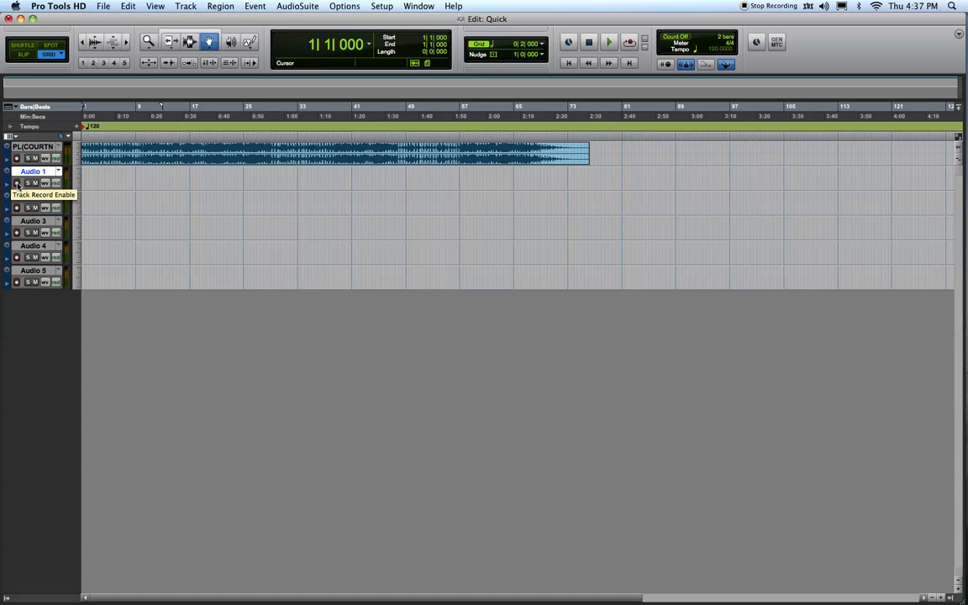
left_click(17, 183)
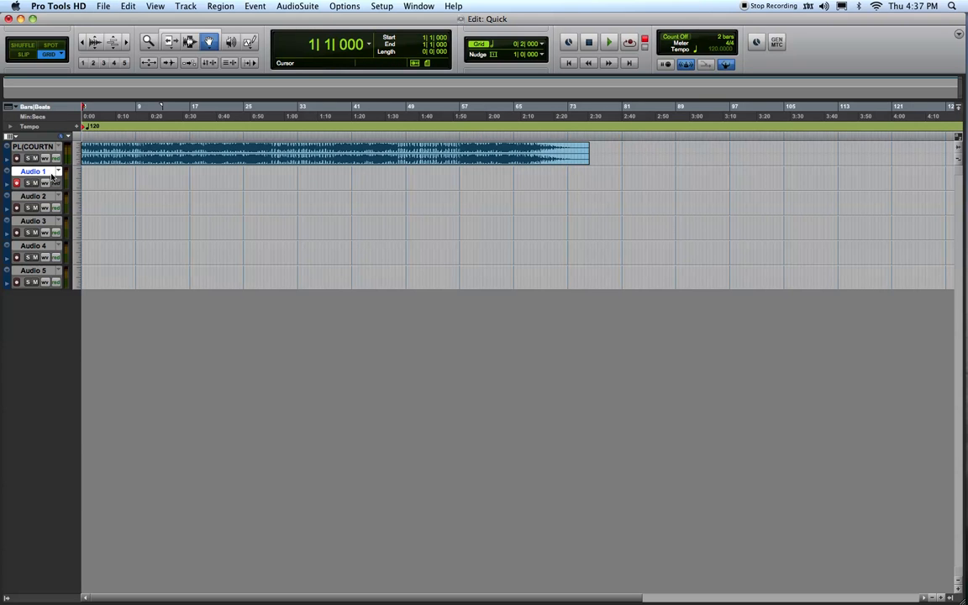
Show the Mix window to examine the tracks' channel strips, toggling between it and the Edit window and ending on Edit
left_click(418, 6)
mouse_move(367, 4)
mouse_move(418, 6)
left_click(417, 71)
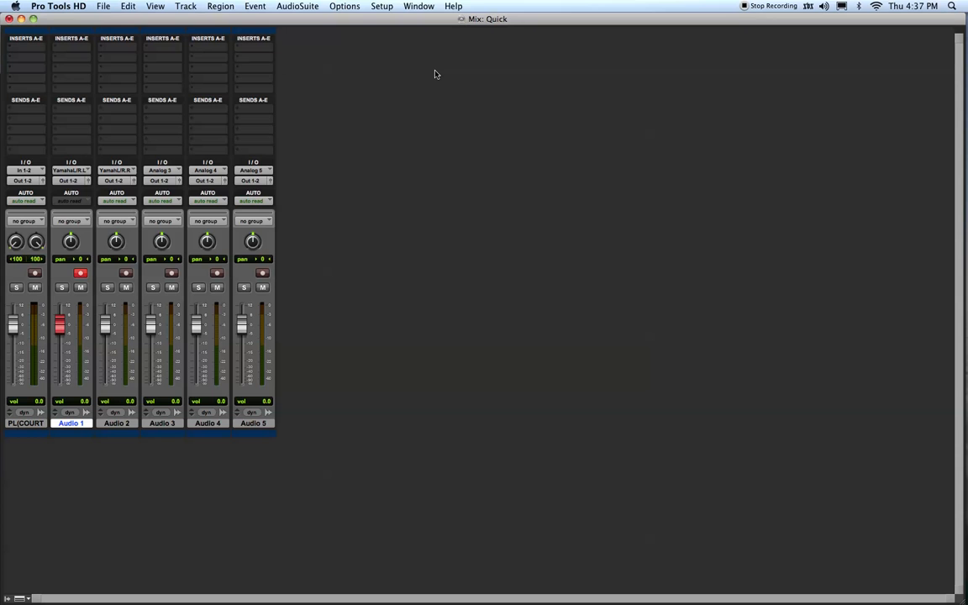
mouse_move(385, 23)
left_mouse_down()
mouse_move(745, 147)
mouse_move(864, 124)
mouse_move(525, 93)
mouse_move(572, 28)
mouse_move(395, 27)
mouse_move(394, 4)
mouse_move(384, 6)
left_mouse_up()
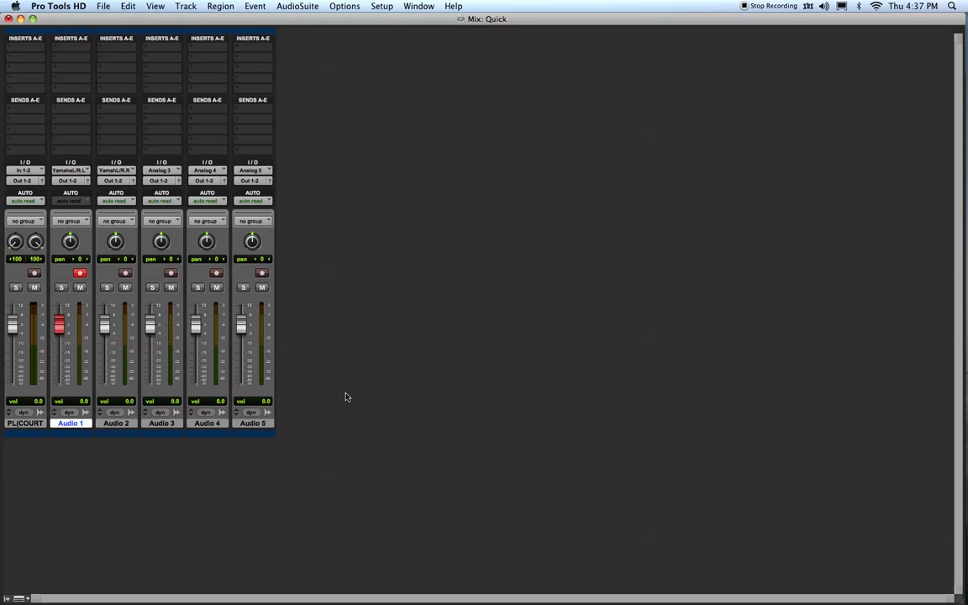
key("super+equal")
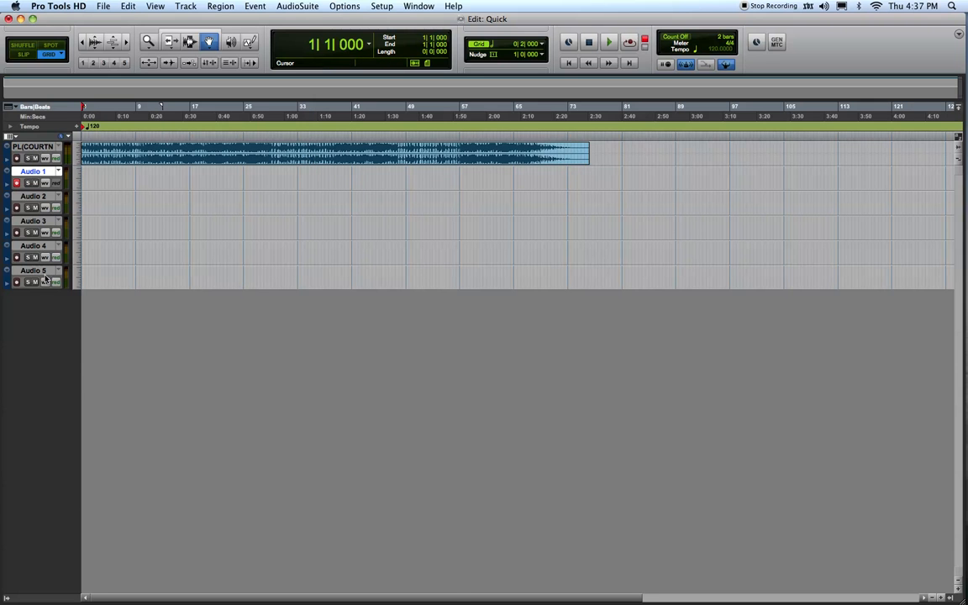
key("super+equal")
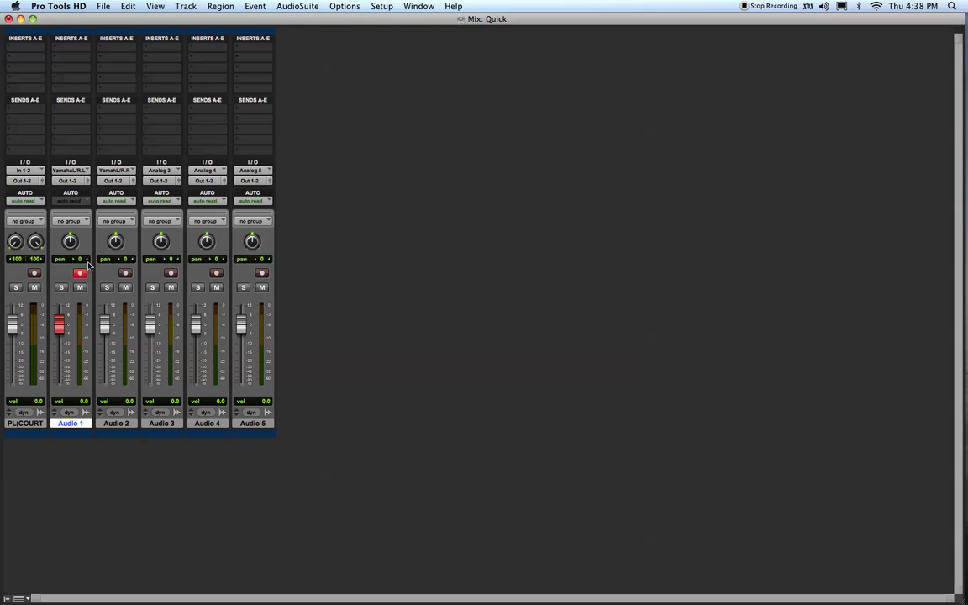
key("super+equal")
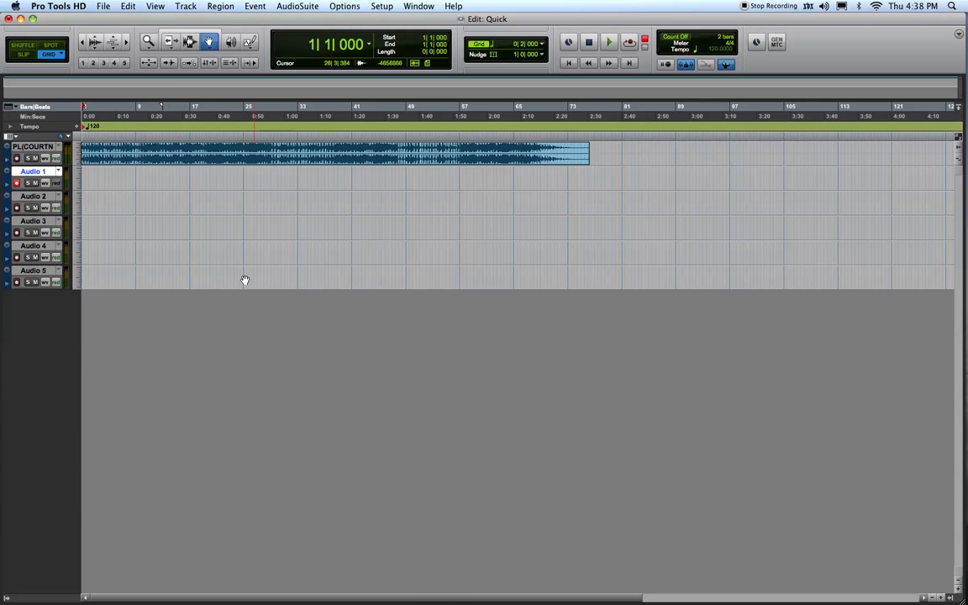
Show the Mix window and set the Audio 1 track's input to Yamaha L/R.L (Mono)
key("super+equal")
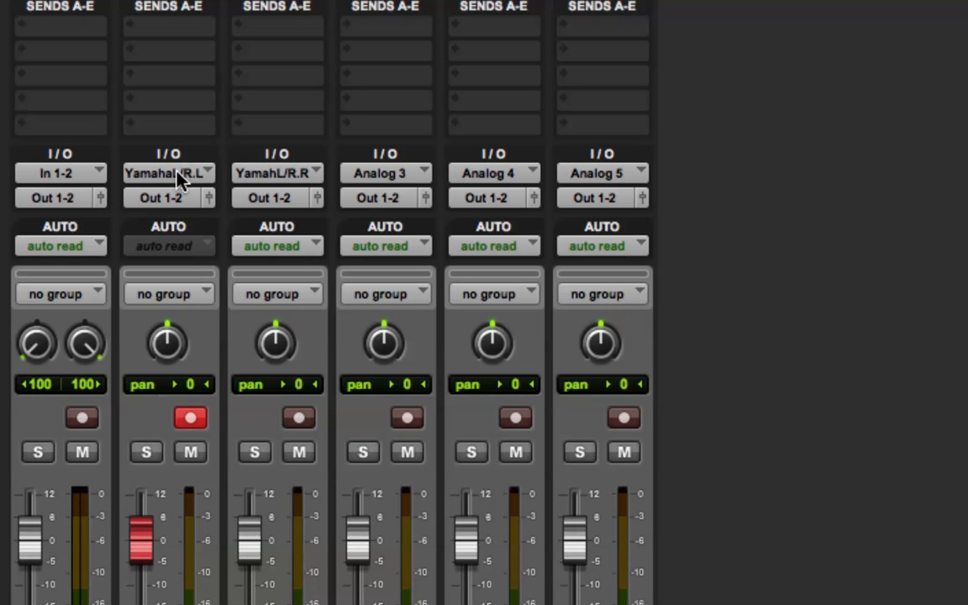
left_click(179, 176)
left_click(101, 241)
left_click(168, 173)
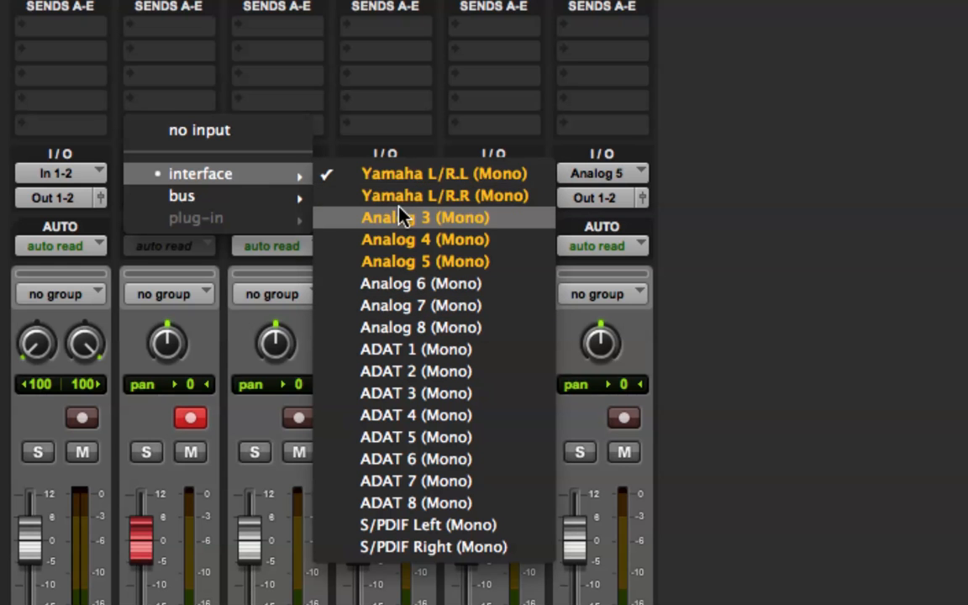
left_click(428, 174, "alt+super")
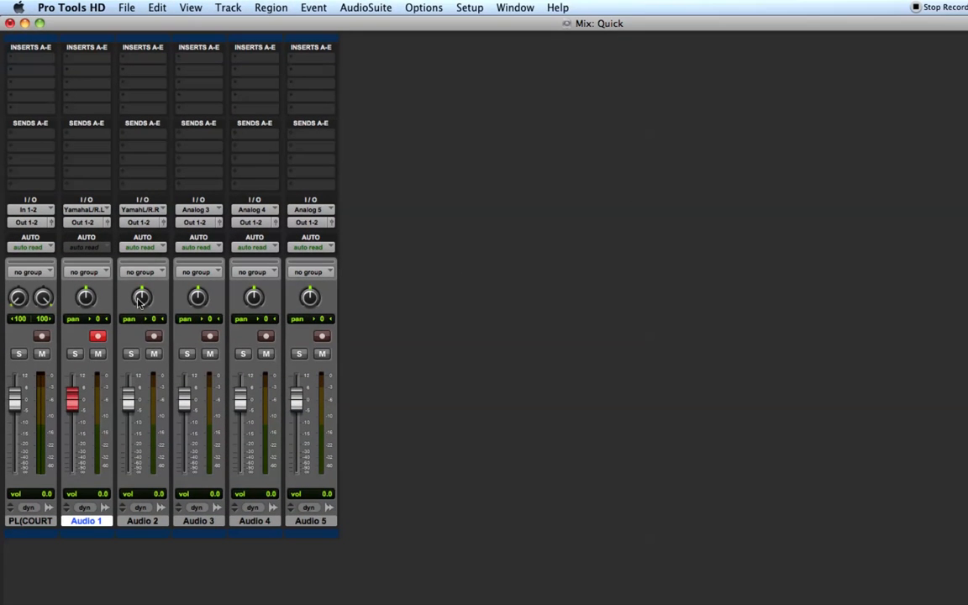
left_click(93, 211)
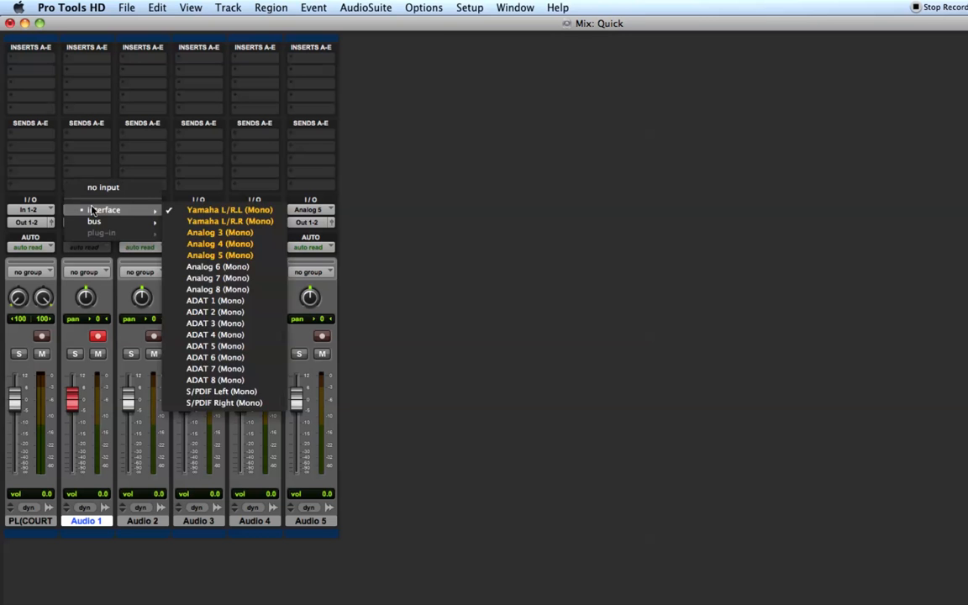
mouse_move(162, 216)
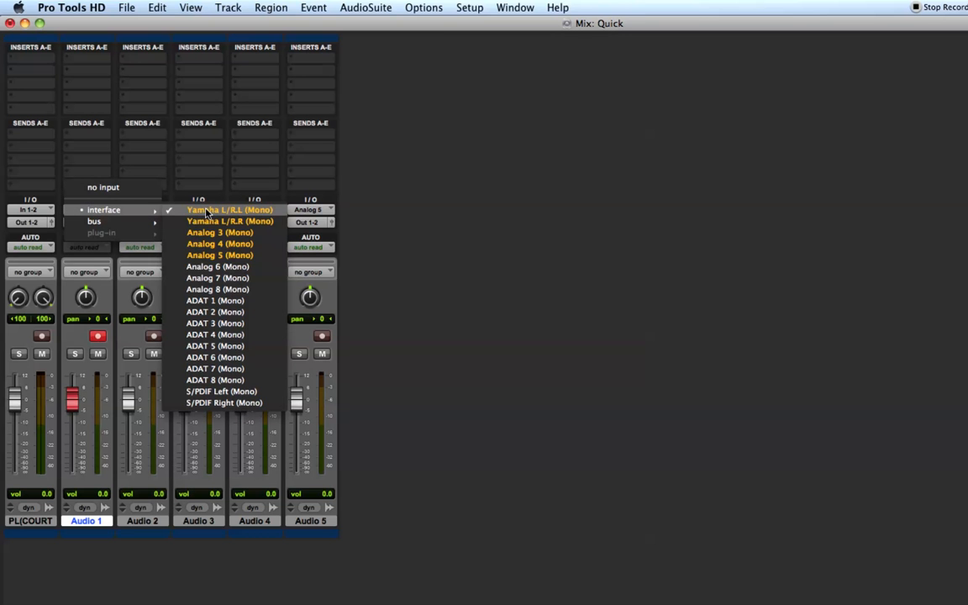
left_click(466, 278)
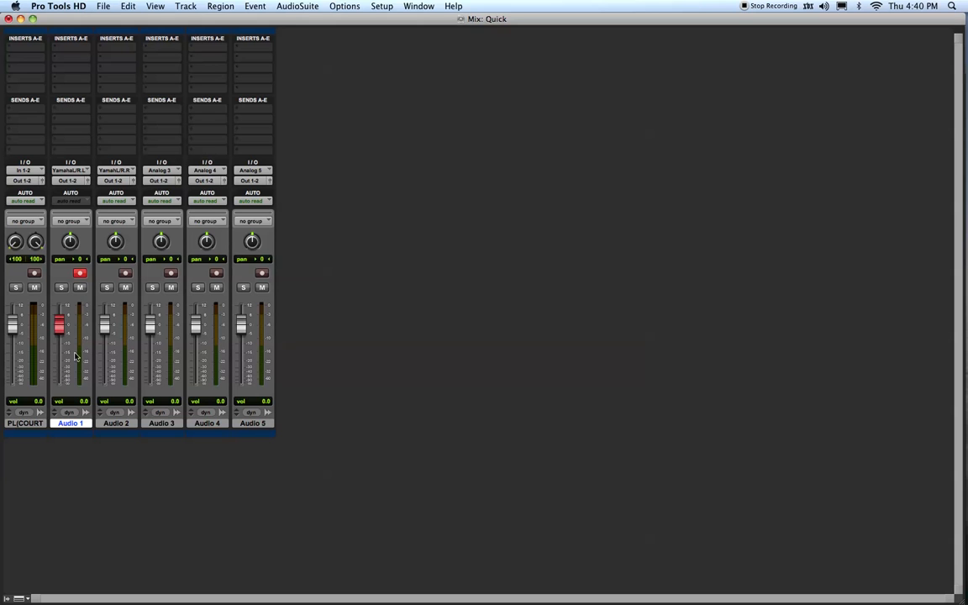
Set the audio input device to Built-in Microphone, and switch Audio 1's record enable off and back on
left_click(808, 6)
mouse_move(840, 64)
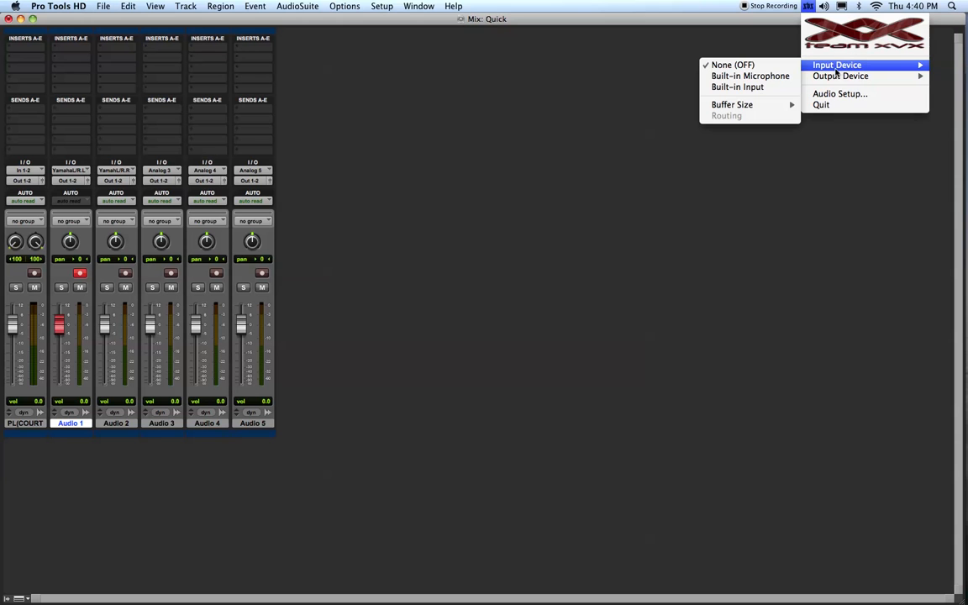
left_click(761, 78)
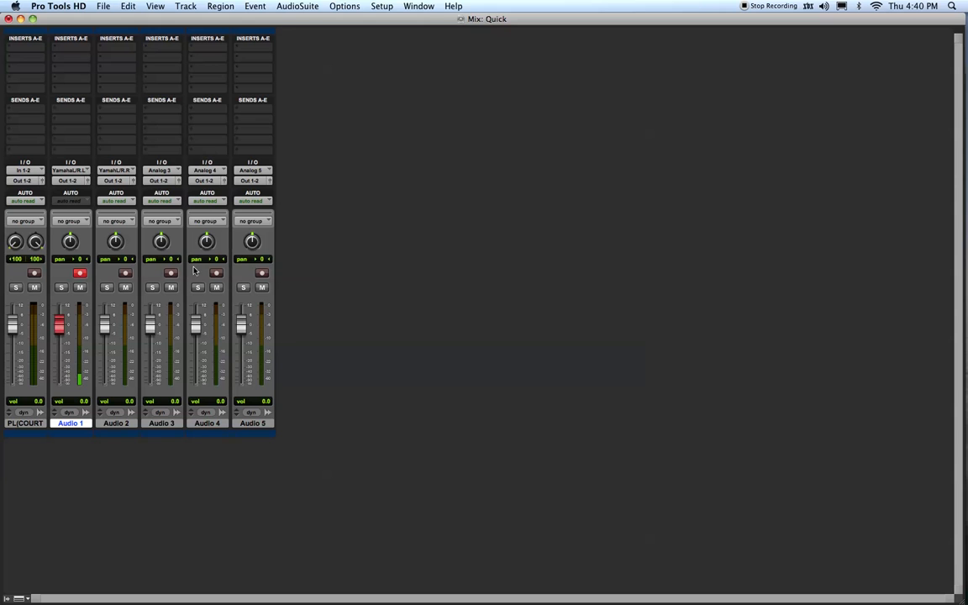
left_click(84, 275)
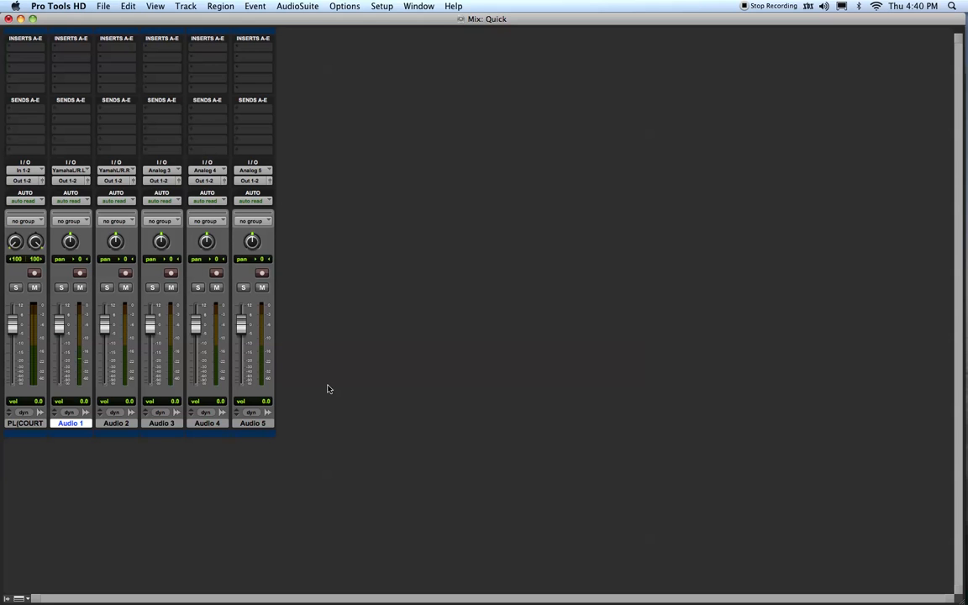
left_click(81, 274)
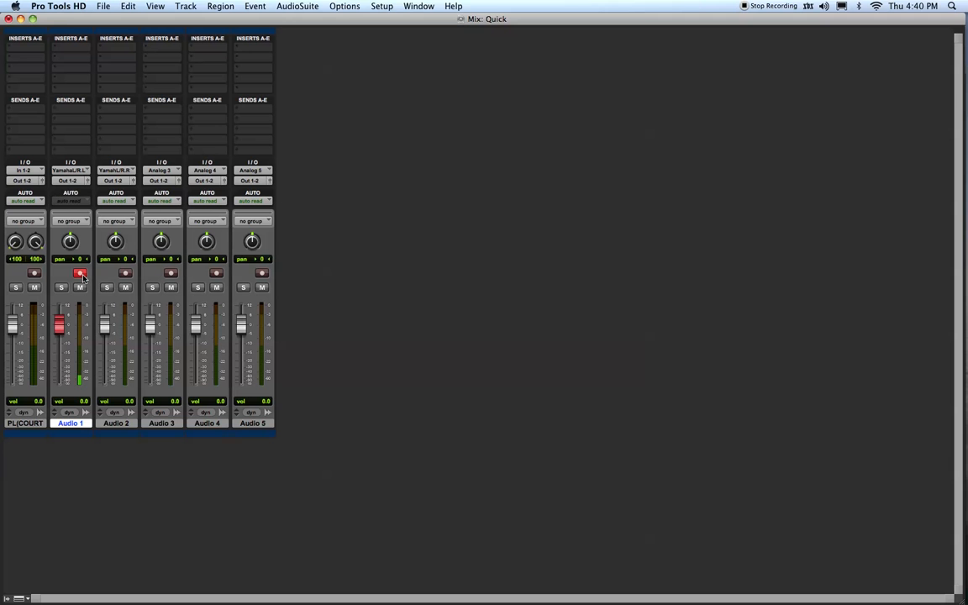
Switch back and forth between the Mix and Edit windows, ending on the Edit window
key("super+equal")
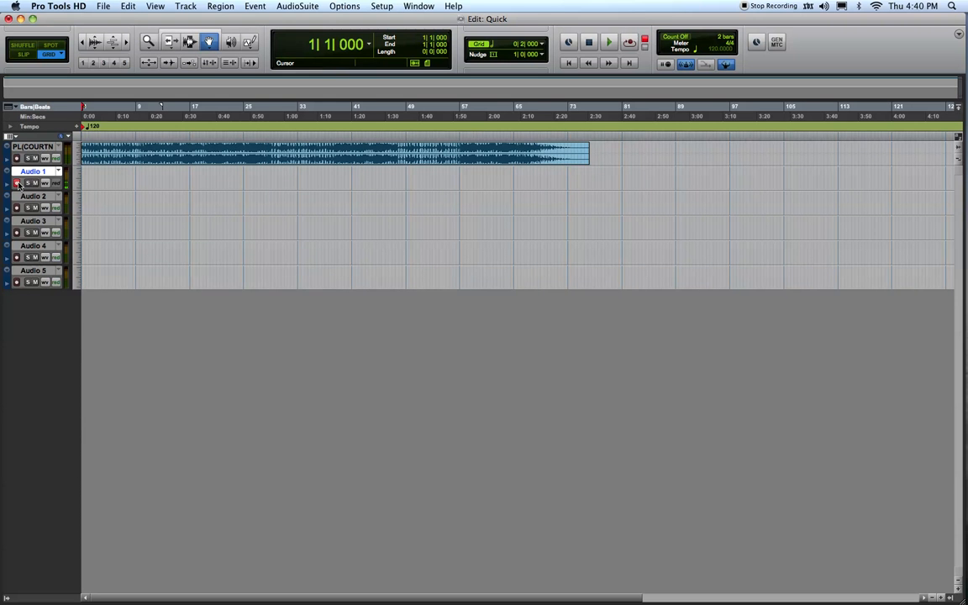
key("super+equal")
left_click(433, 7)
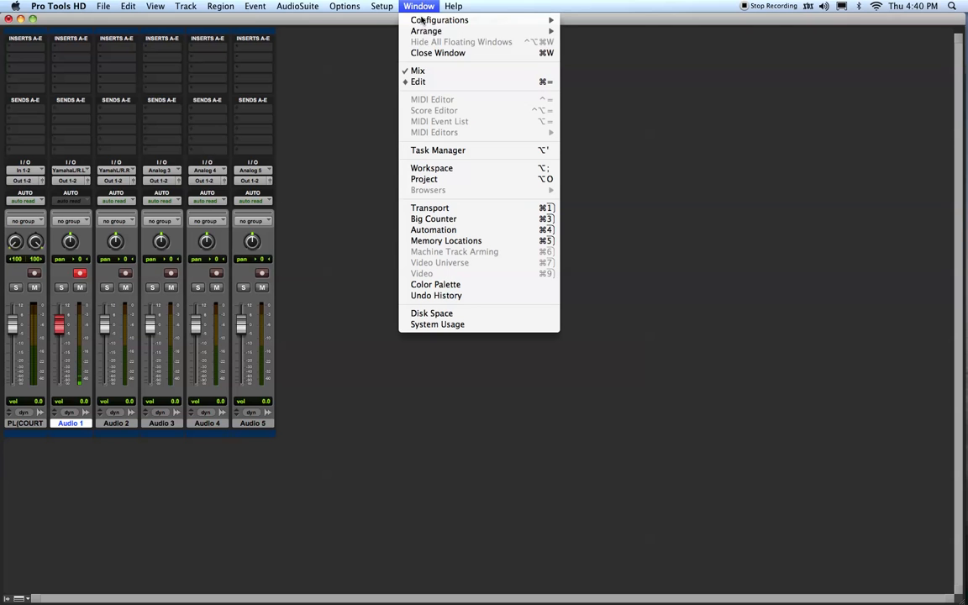
left_click(418, 81)
left_click(418, 6)
left_click(418, 70)
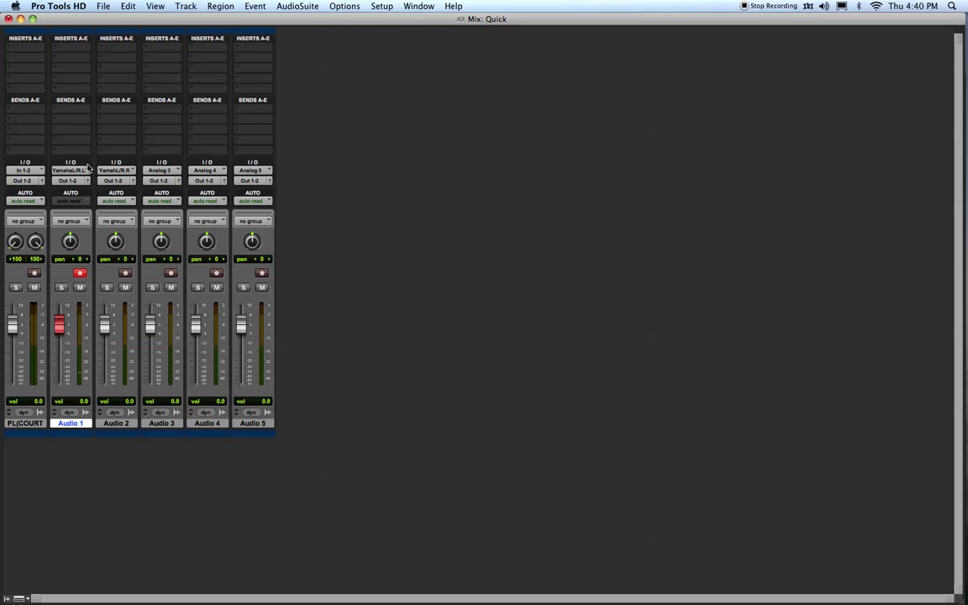
key("super+equal")
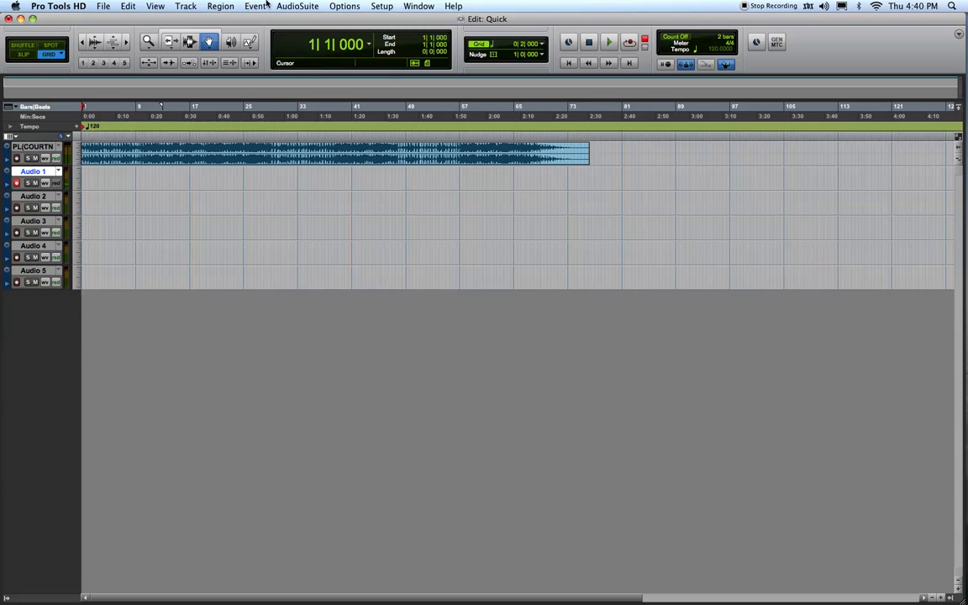
Hide and restore the Transport and Zoom Controls in the Edit window, leaving all controls shown
left_click(630, 41)
right_click(818, 52)
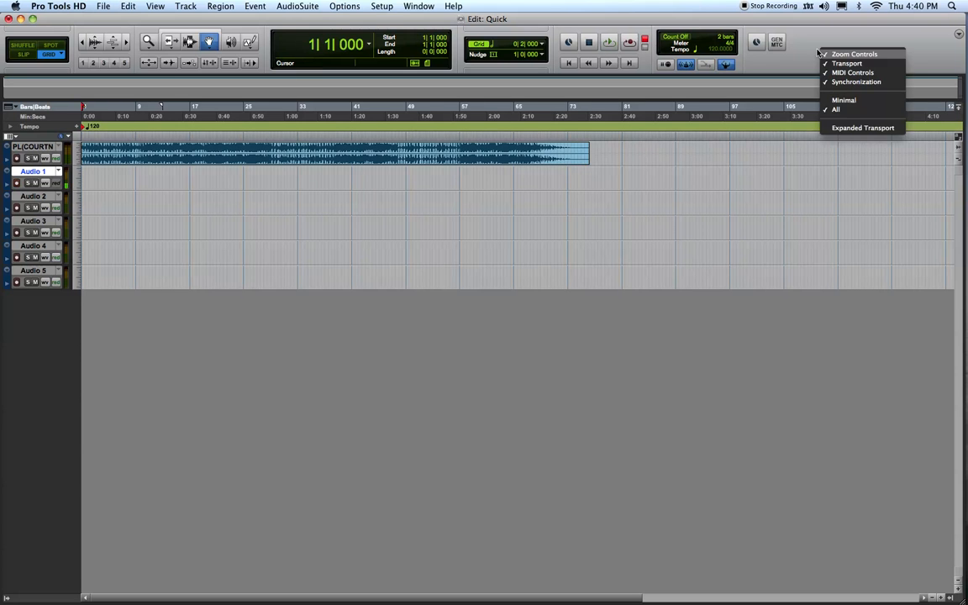
left_click(847, 63)
right_click(820, 45)
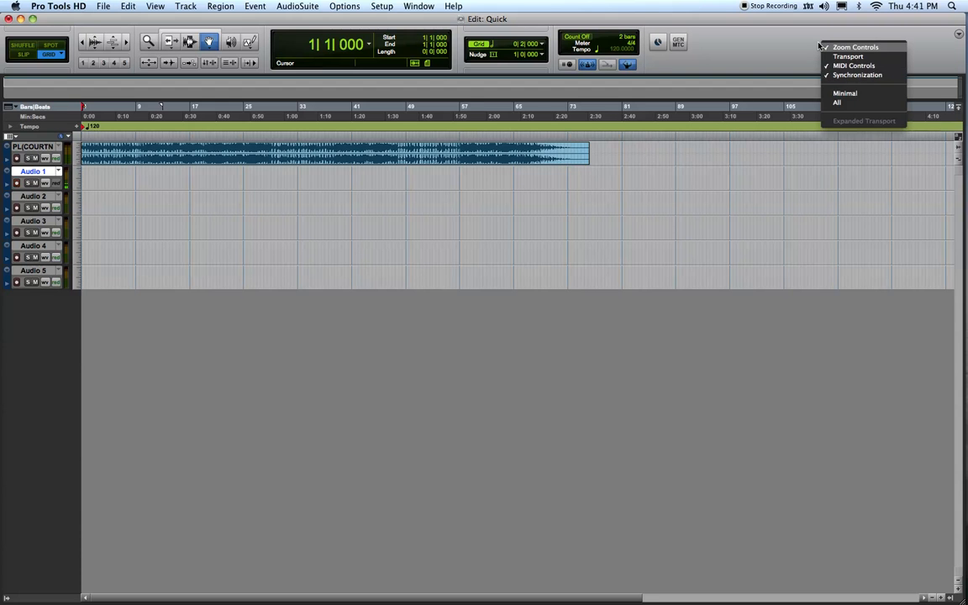
left_click(847, 56)
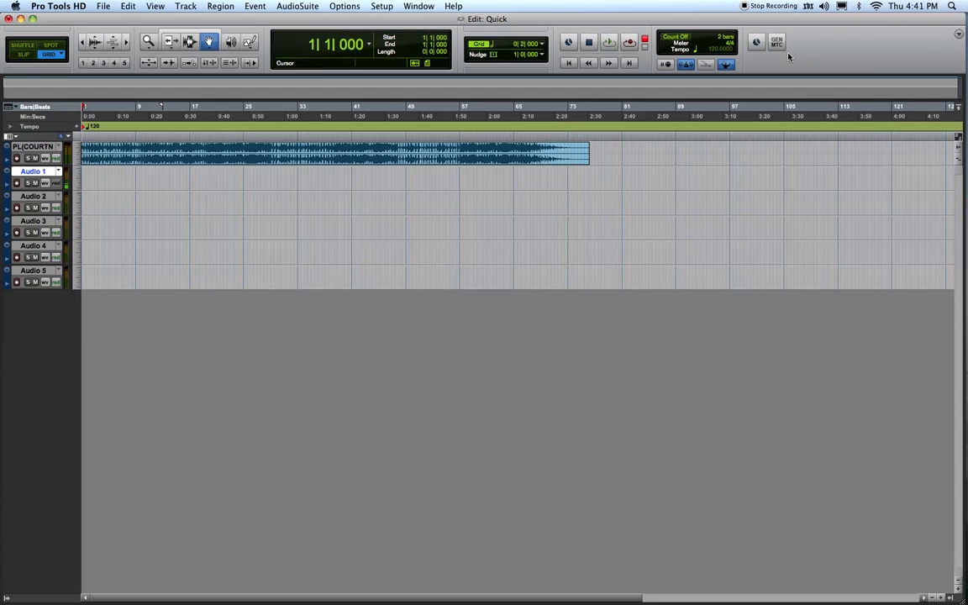
right_click(793, 54)
left_click(809, 67)
right_click(813, 40)
left_click(827, 55)
right_click(812, 58)
left_click(825, 62)
right_click(811, 51)
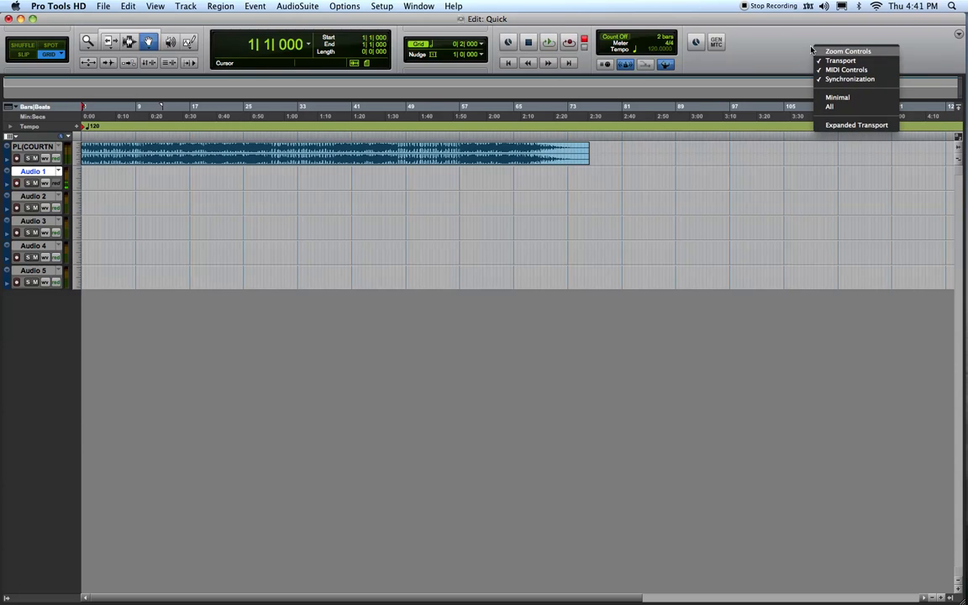
left_click(823, 54)
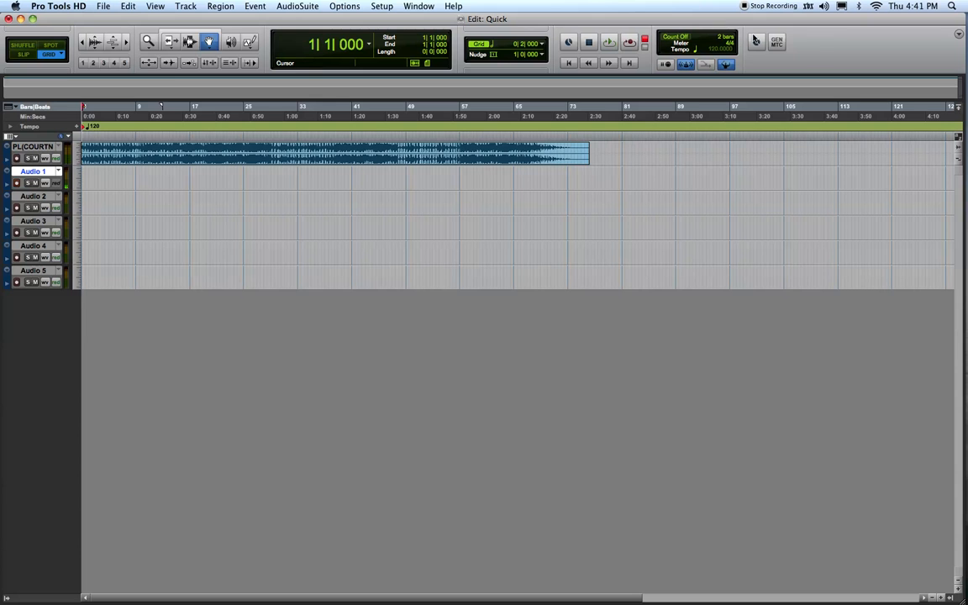
right_click(816, 47)
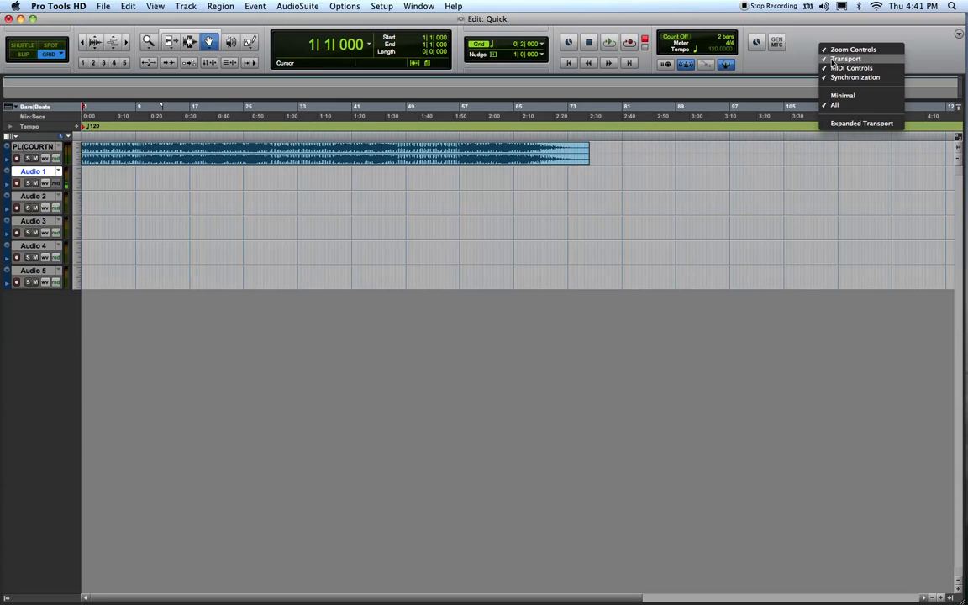
left_click(780, 66)
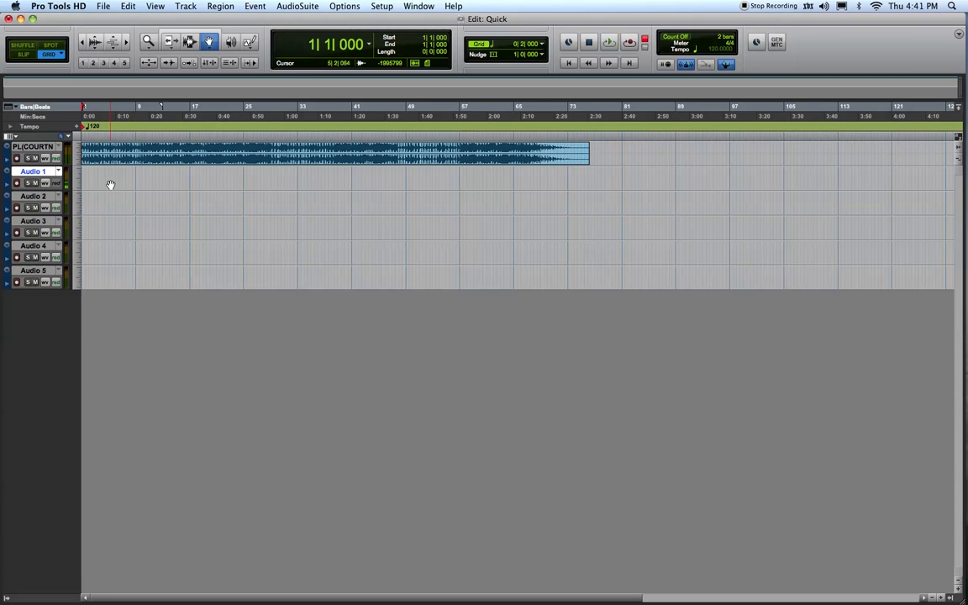
Select the imported beat region and record a take about four bars long on Audio 1 from bar 1
left_click(154, 156)
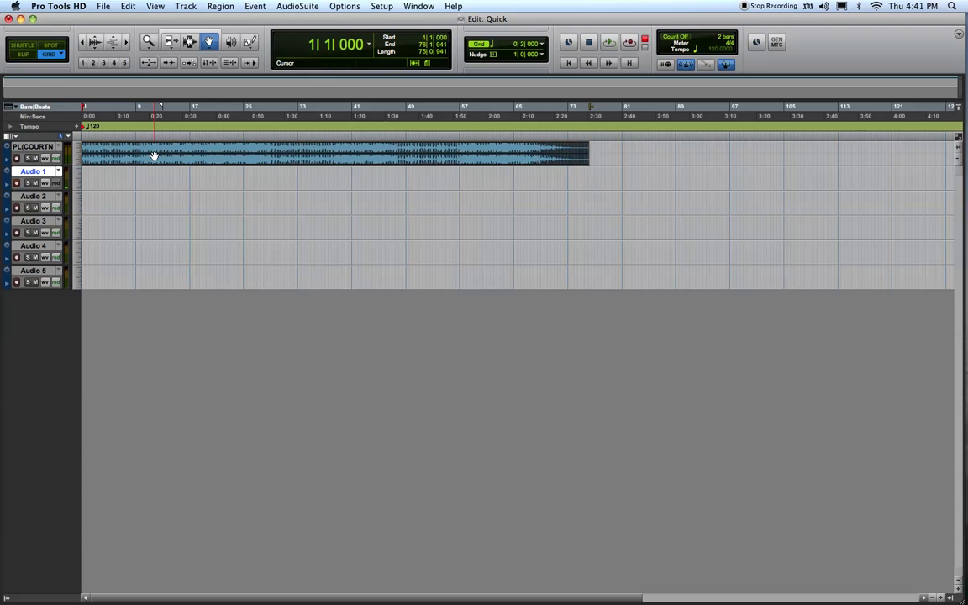
left_click(632, 42)
left_click(614, 42)
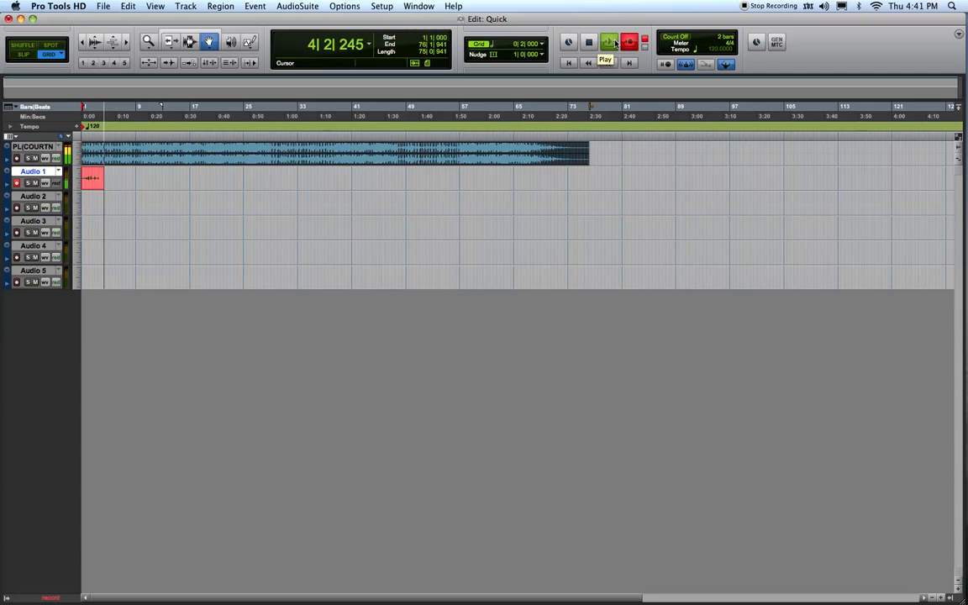
left_click(589, 41)
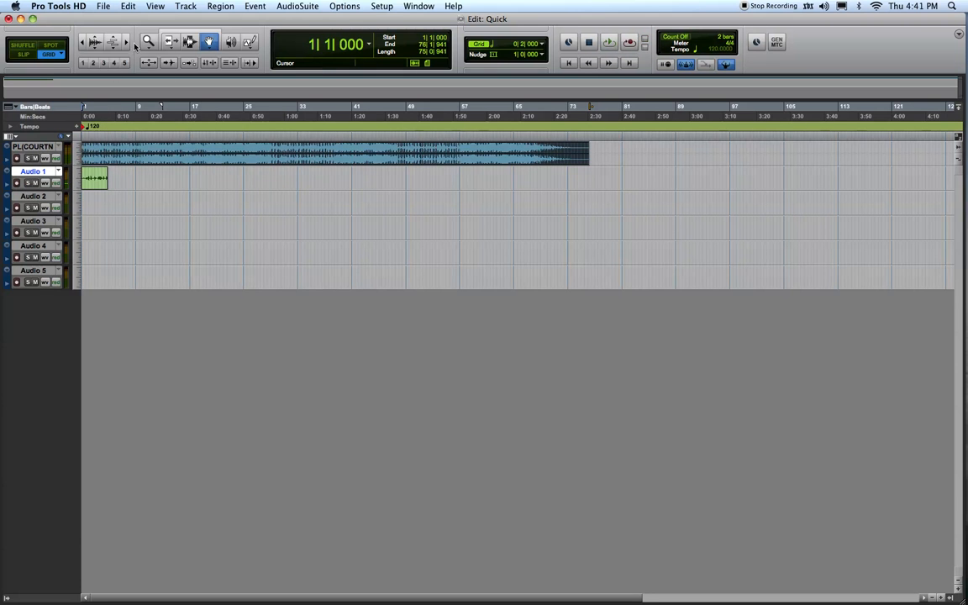
Zoom in on the timeline and briefly play back the recorded take with the beat
left_click(127, 44)
key("space")
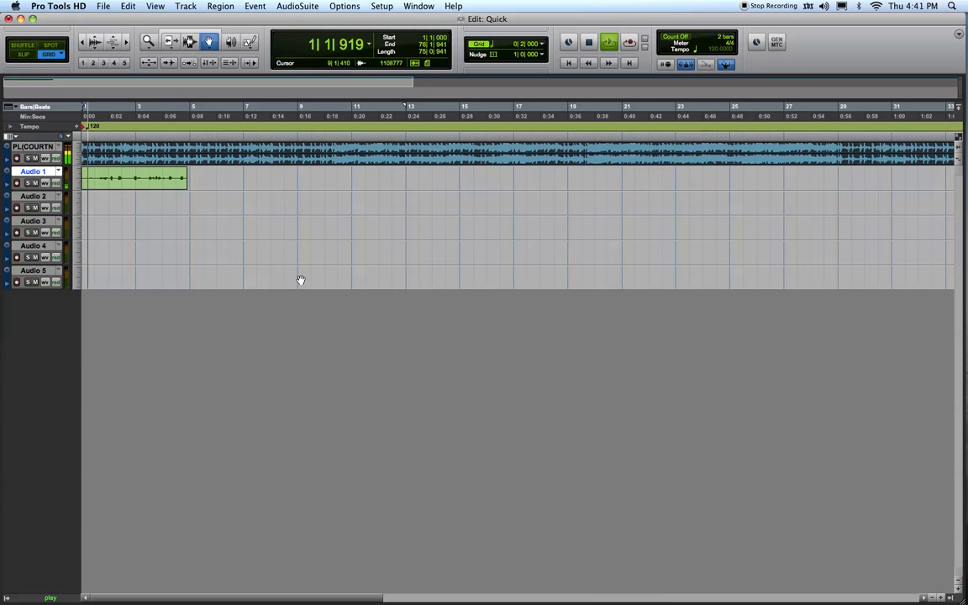
key("space")
Normalize the recorded region on Audio 1 with the AudioSuite Normalize process
left_click(134, 175)
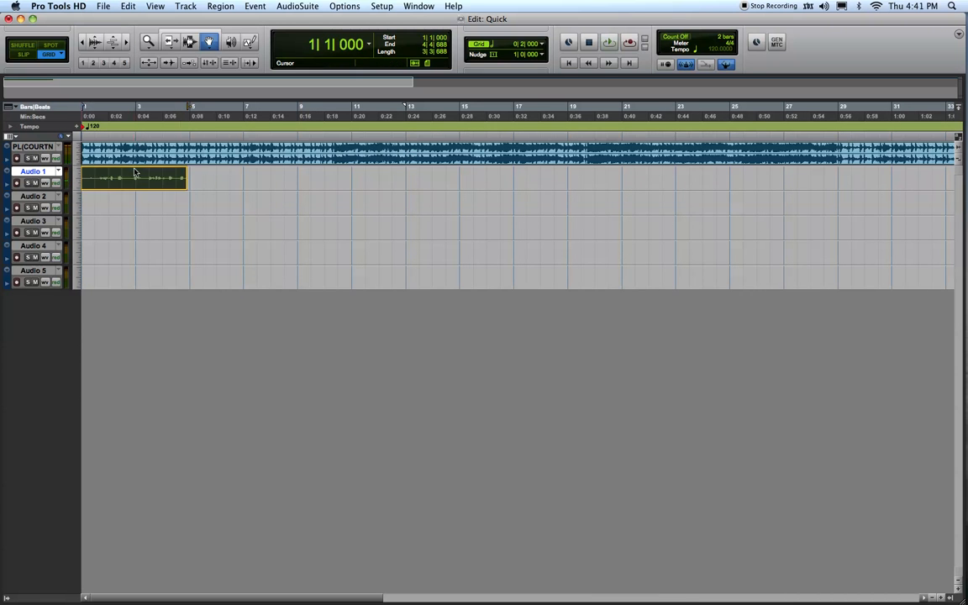
left_click(297, 6)
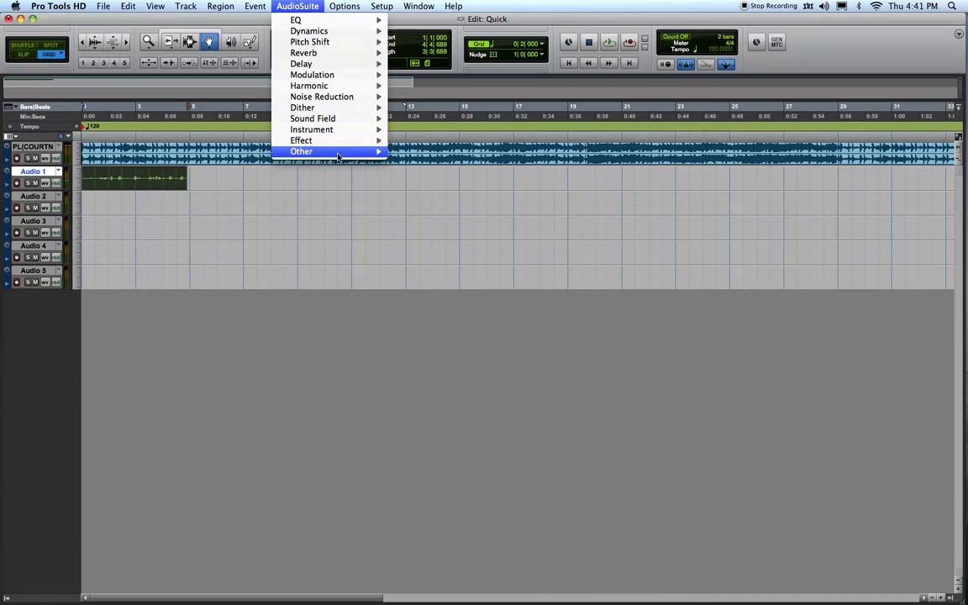
mouse_move(336, 152)
left_click(428, 484)
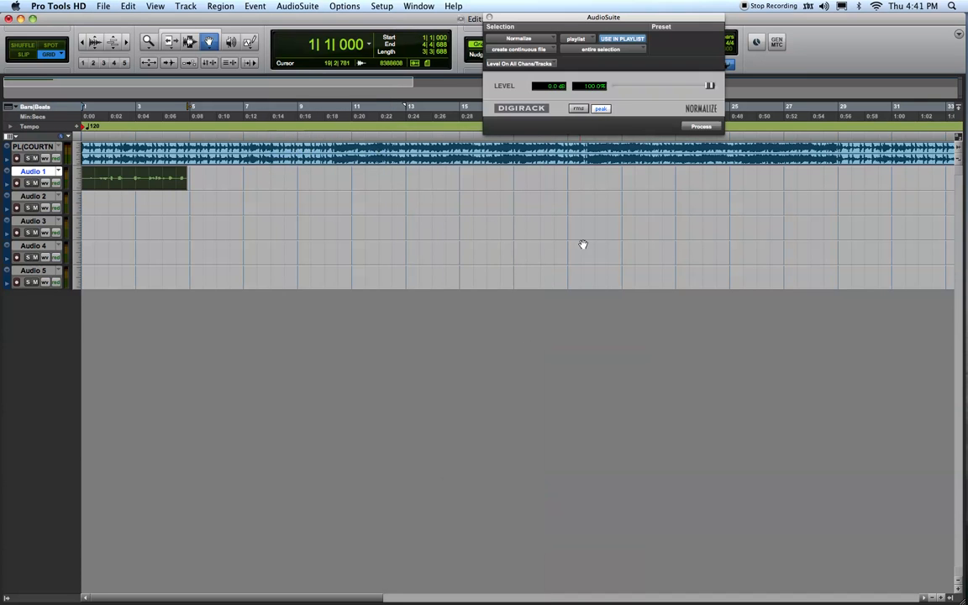
left_click(700, 126)
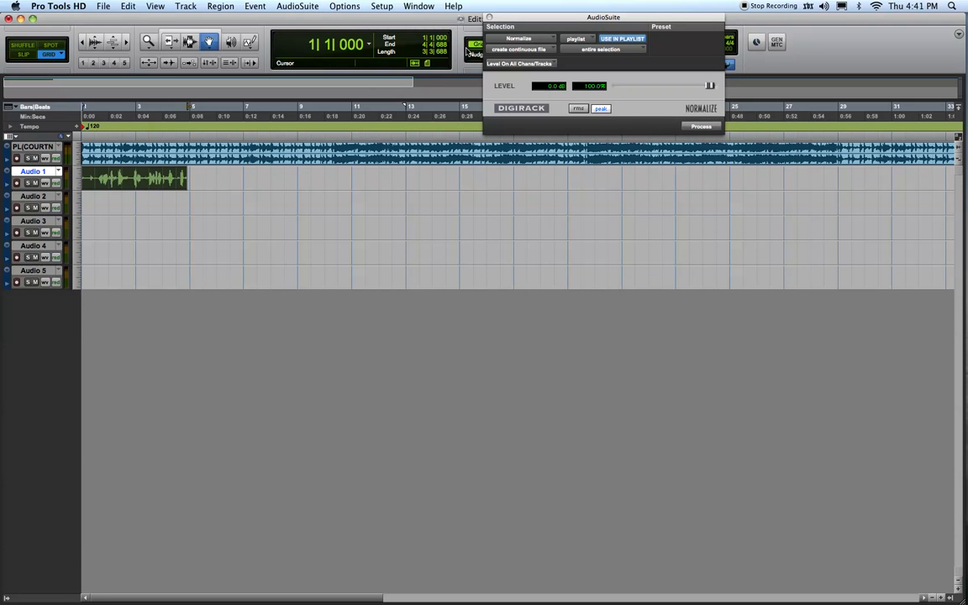
left_click(490, 17)
Play back the normalized take and move its region from Audio 1 to Audio 2, keeping it at bar 1
key("space")
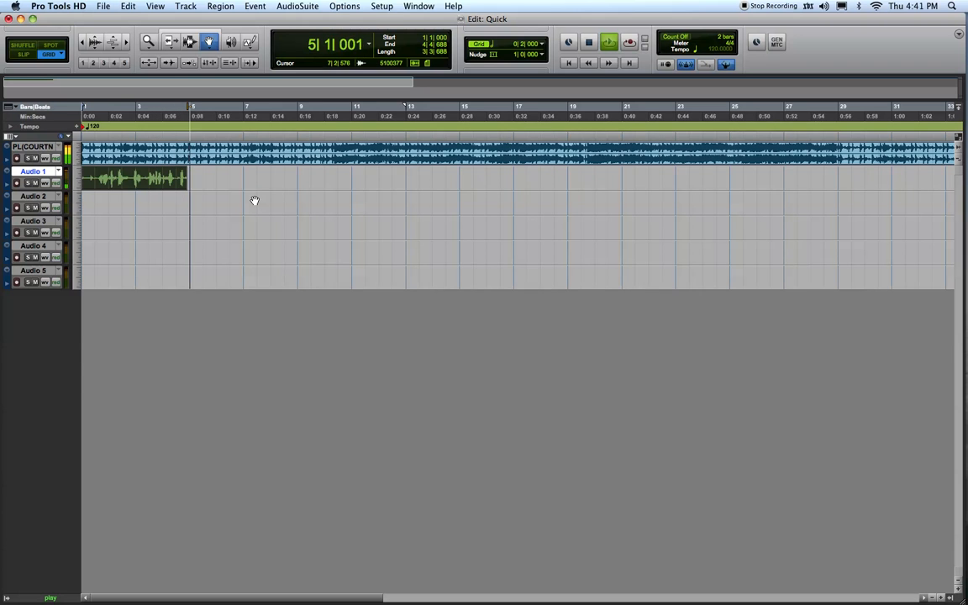
key("space")
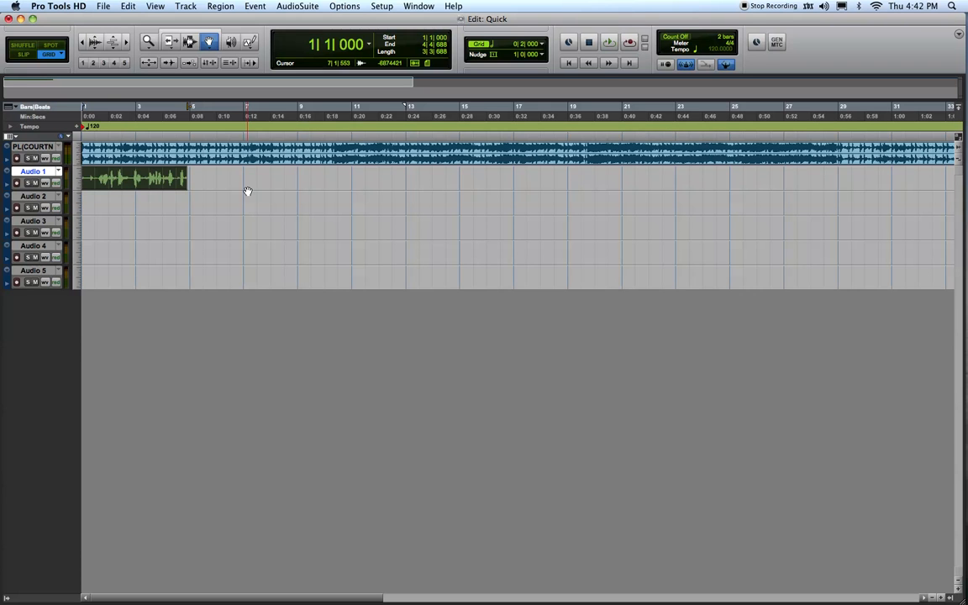
left_click(248, 192)
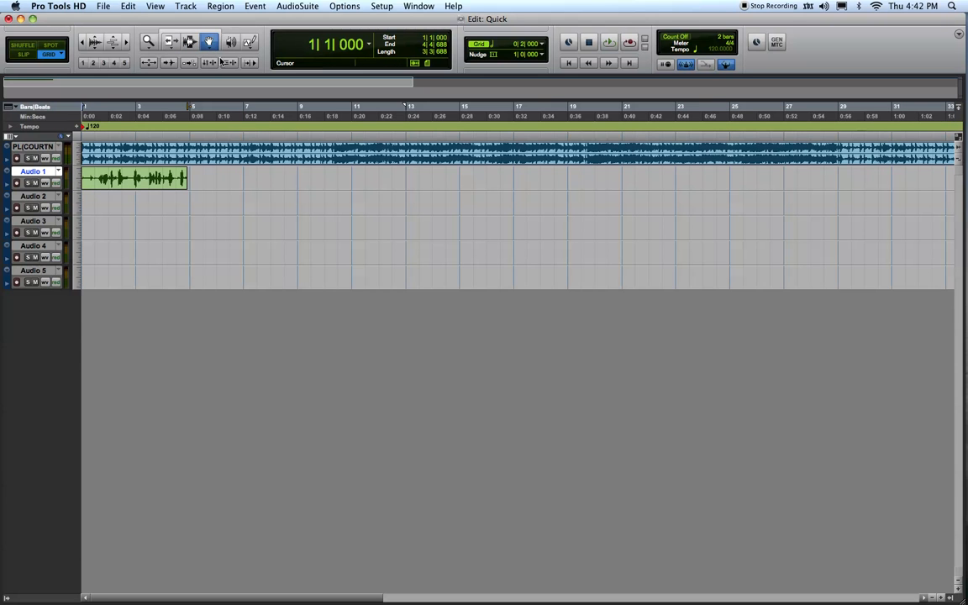
left_click(137, 179)
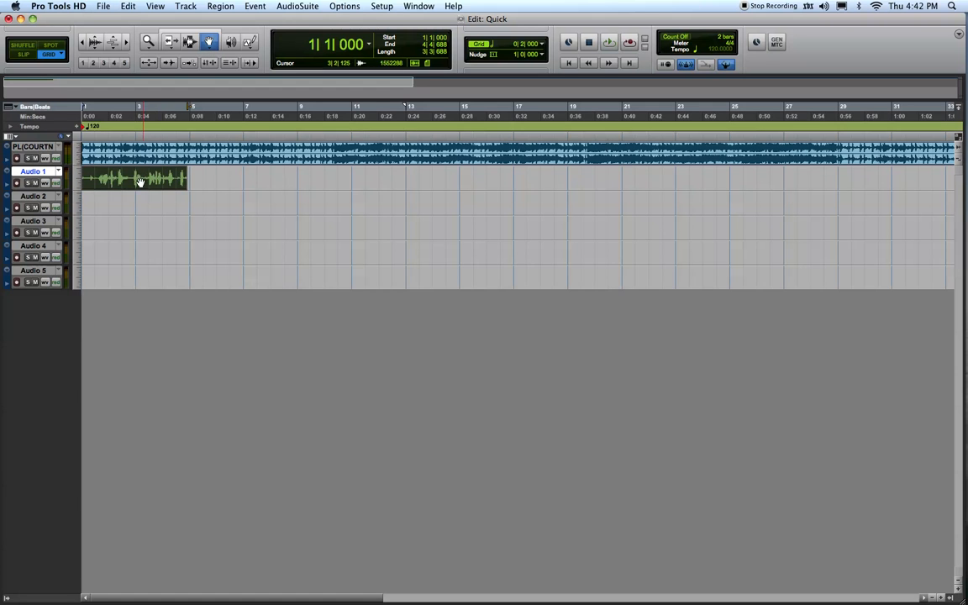
mouse_move(136, 182)
left_mouse_down()
mouse_move(137, 218)
mouse_move(136, 203)
left_mouse_up()
Try to start recording from bar 4, and set the playback start position to bar 3
left_click(118, 112)
left_click(153, 111)
left_click(160, 111)
left_click(139, 114)
left_click(118, 113)
left_click(162, 113)
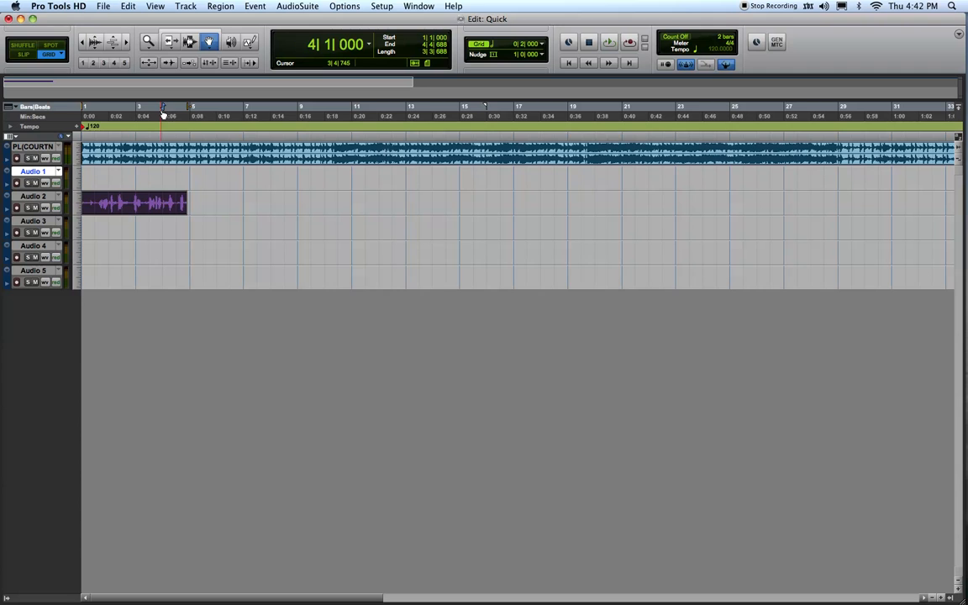
key("super+space")
left_click(586, 252)
left_click(138, 109)
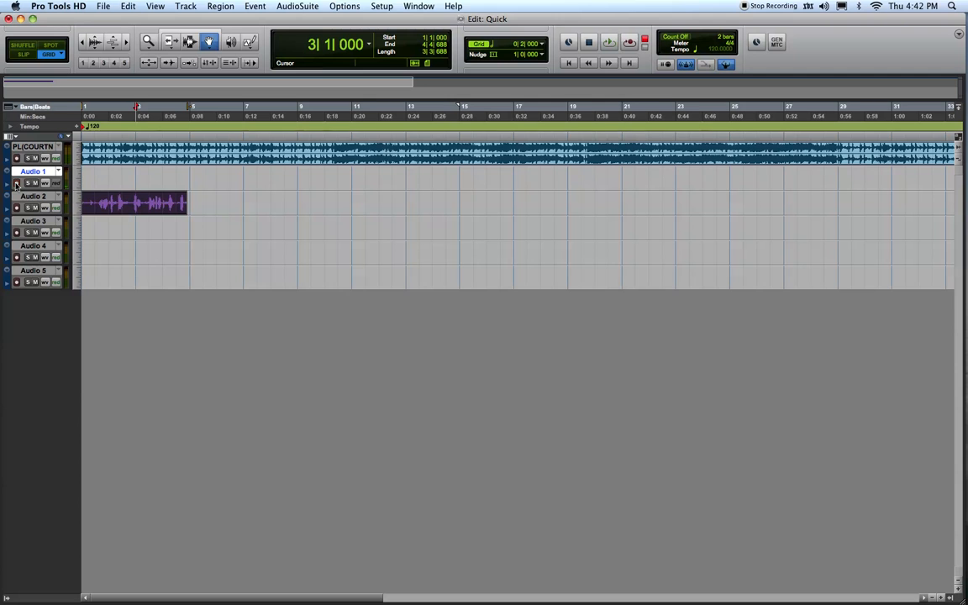
Record a second vocal take on Audio 1 from bar 3, stopping shortly after bar 7
left_click(630, 42)
left_click(610, 44)
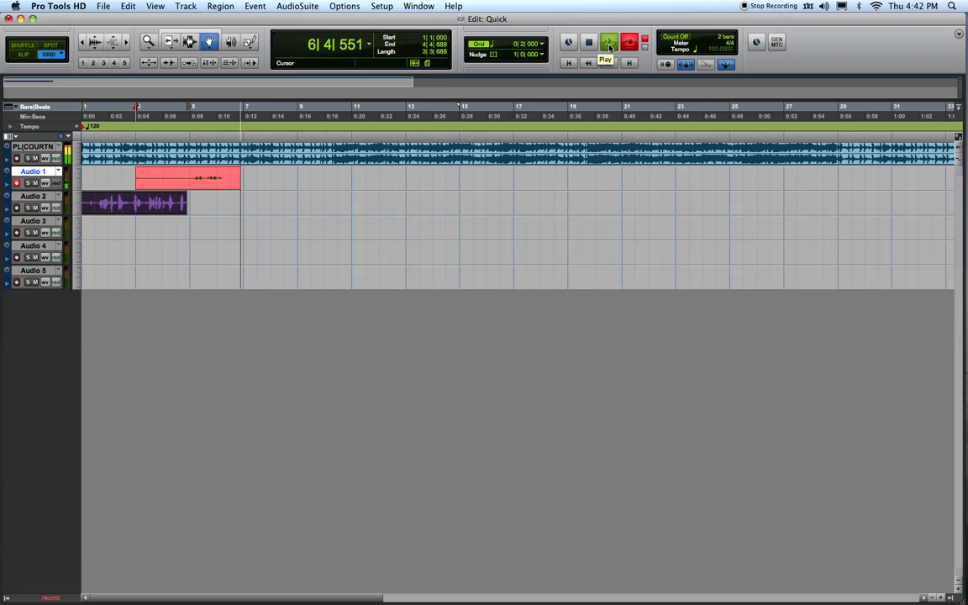
left_click(609, 44)
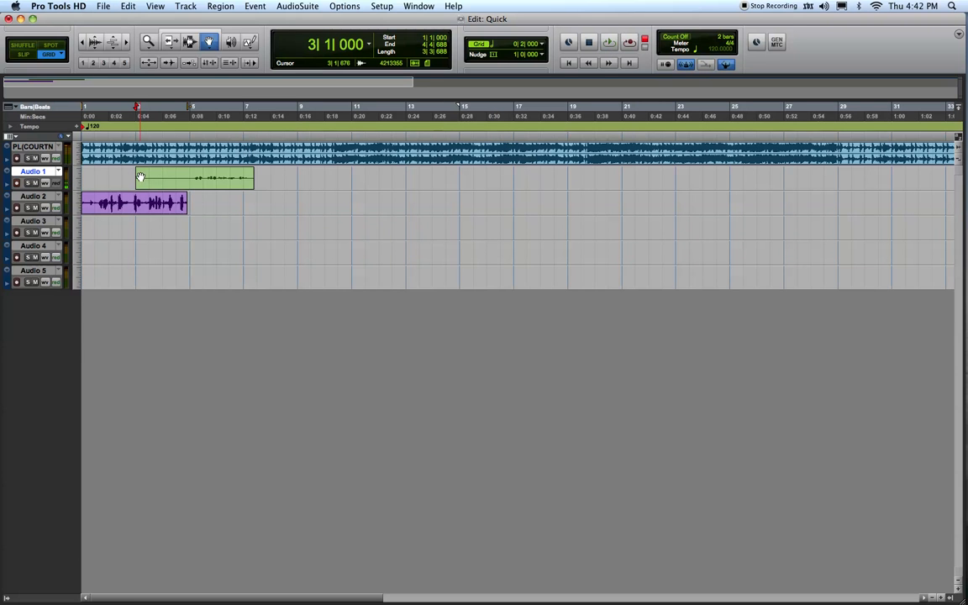
Normalize the new region on Audio 1 with the AudioSuite Normalize process at the 100% peak level
left_click(210, 185)
left_click(297, 6)
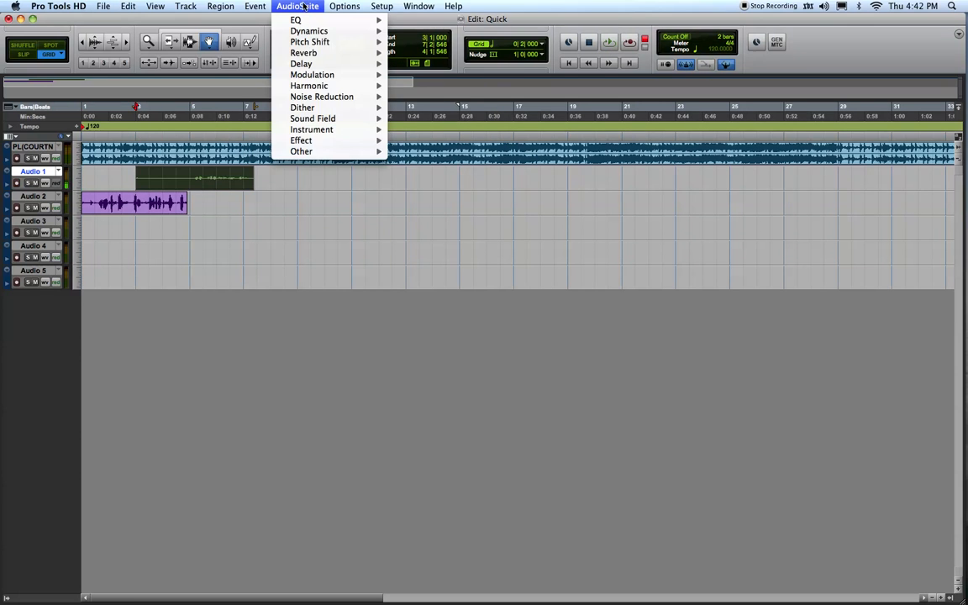
mouse_move(369, 152)
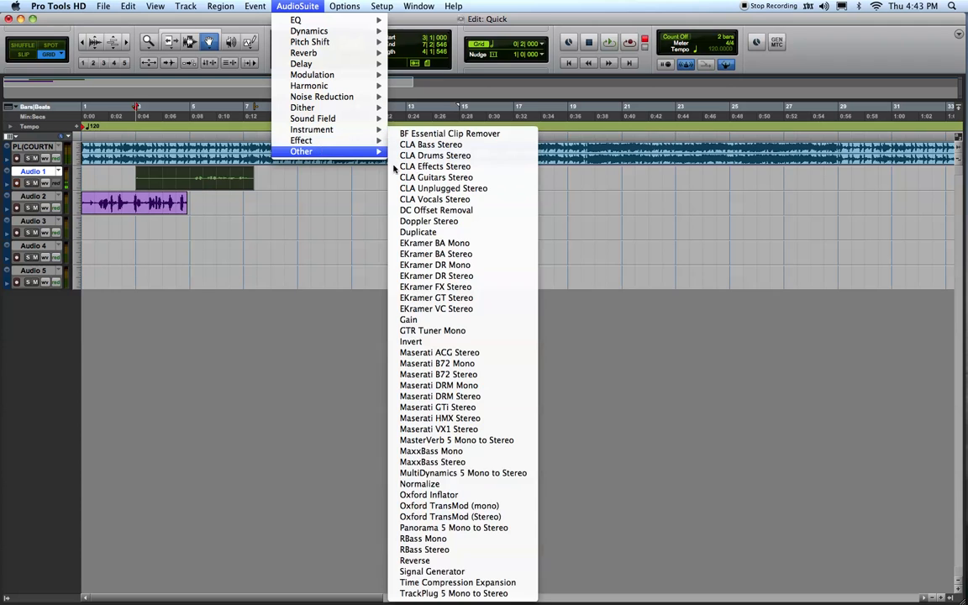
left_click(420, 484)
left_click(695, 127)
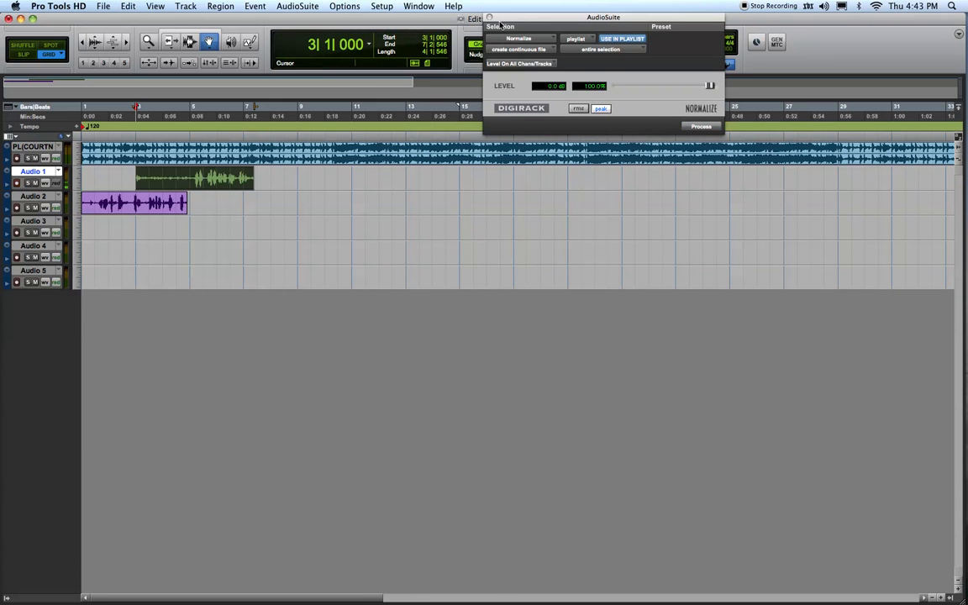
left_click(489, 17)
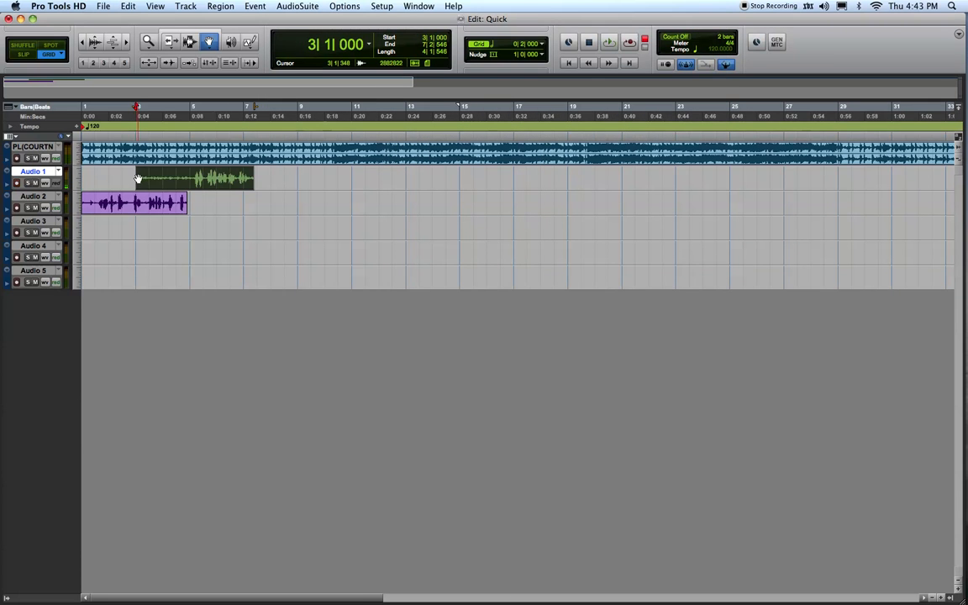
Trim the start of the normalized second take to bar 5 and move the region onto Audio 2 behind the first take
key("F6")
left_click_drag(137, 179, 198, 236)
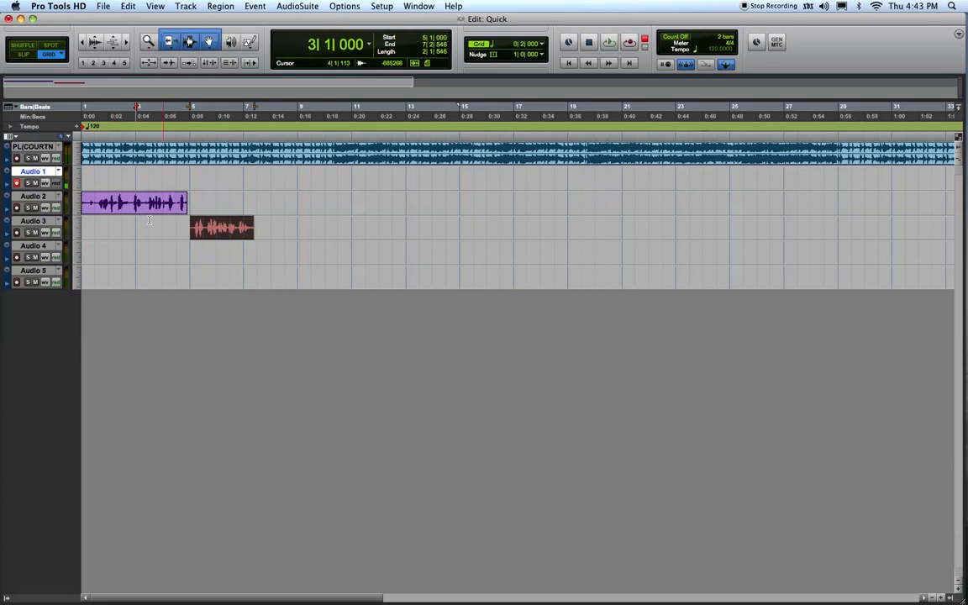
left_click_drag(210, 228, 210, 204)
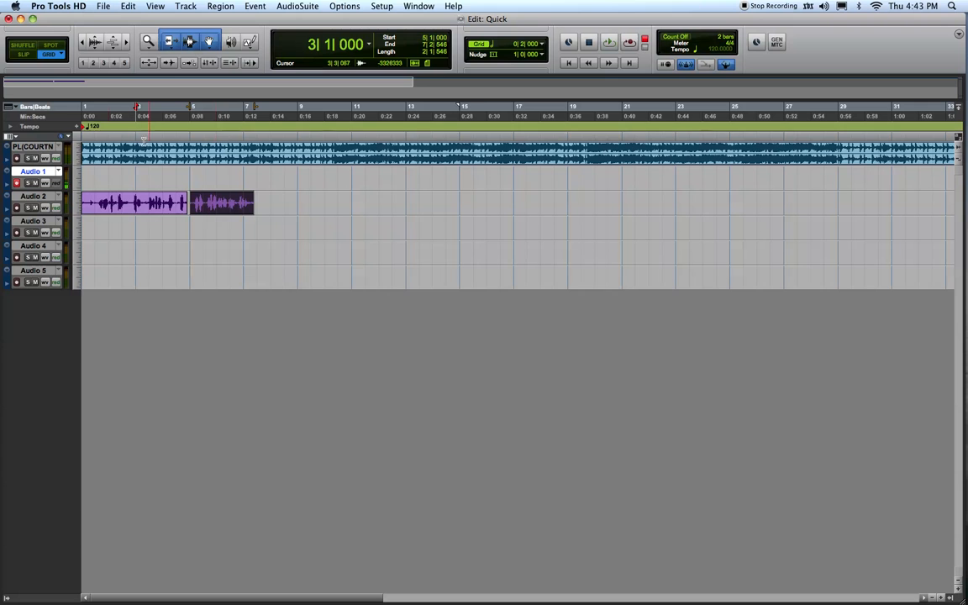
Play back the two takes on Audio 2 with the beat from bar 4
left_click(159, 113)
key("space")
key("space")
key("space")
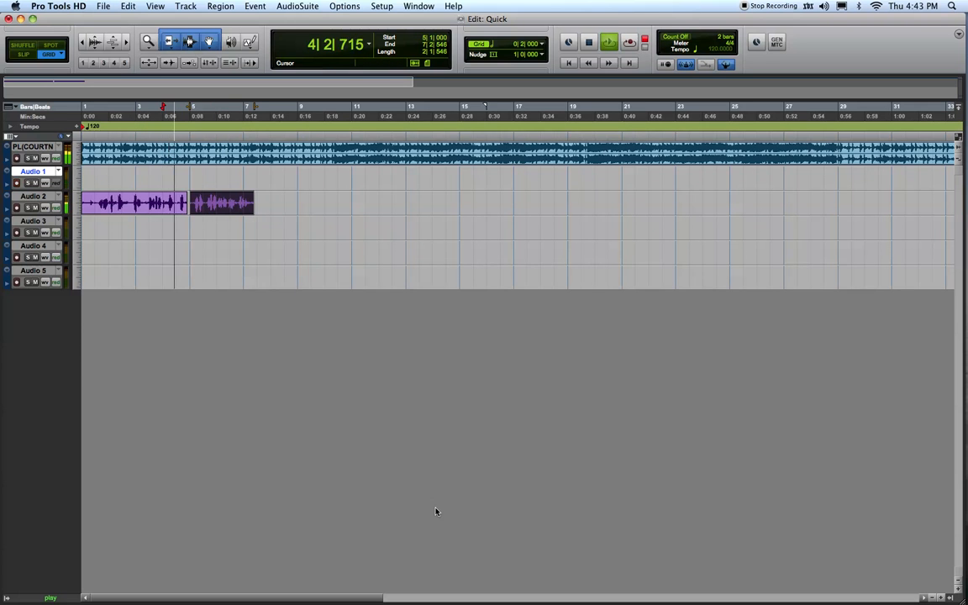
key("space")
Move the second take's region from Audio 2 up to Audio 1, keeping its start at bar 5
left_click(203, 214)
left_click_drag(204, 171, 225, 212)
left_click(229, 233)
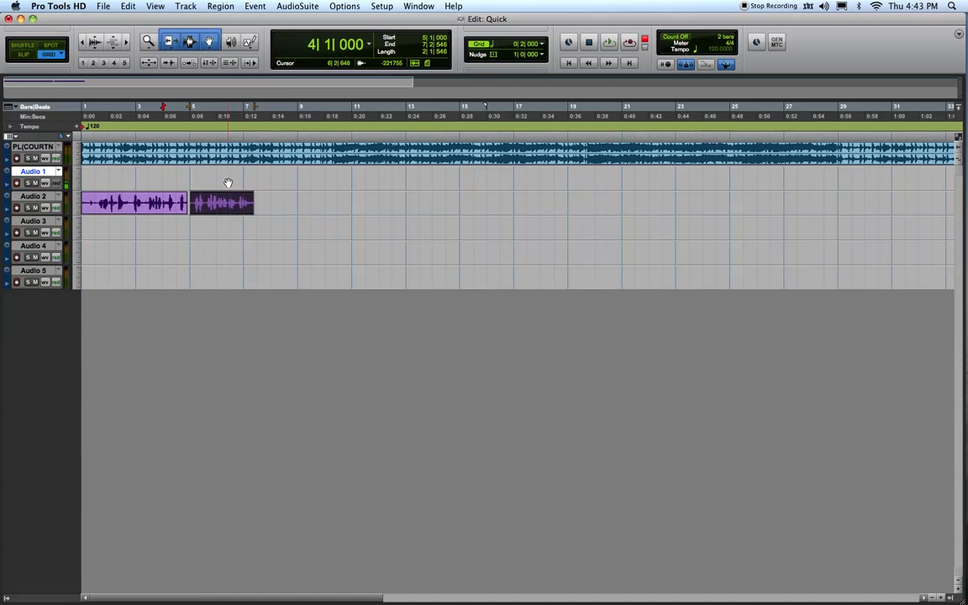
left_click(228, 182)
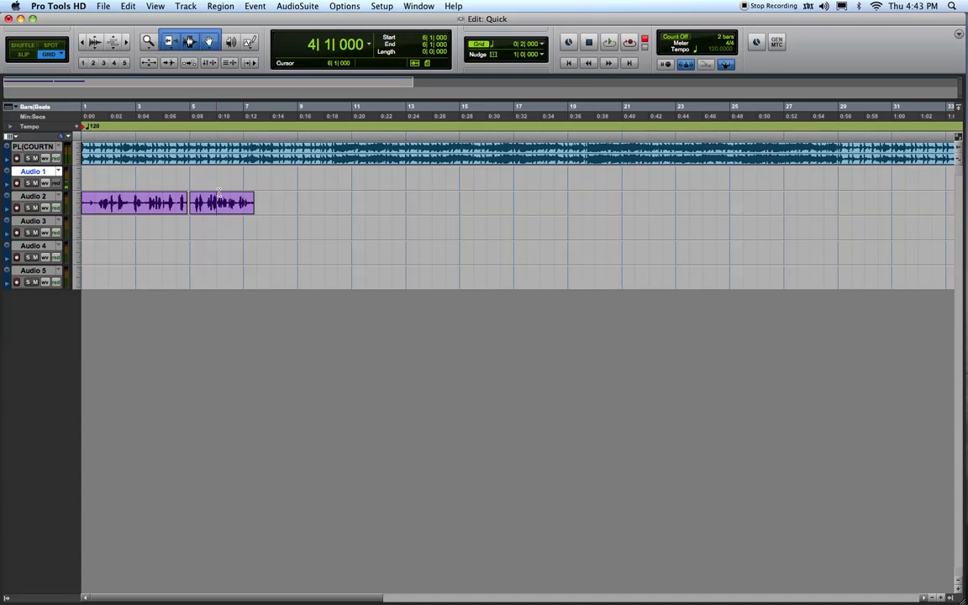
left_click_drag(216, 208, 224, 194)
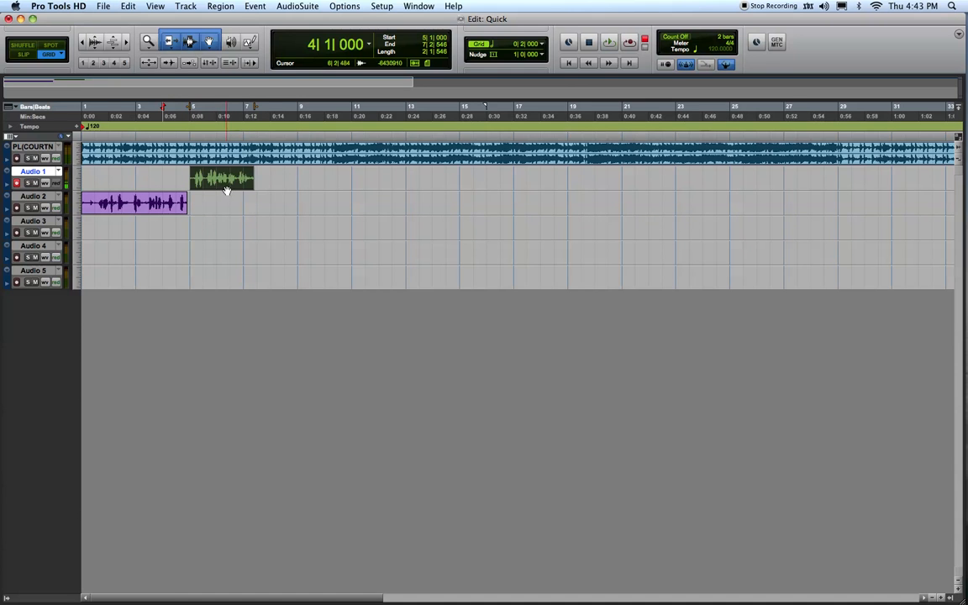
left_click(216, 226)
Try placing the second take on Audio 4 at bar 9 beat 3 and briefly play back from bar 4
left_click_drag(220, 187, 344, 246)
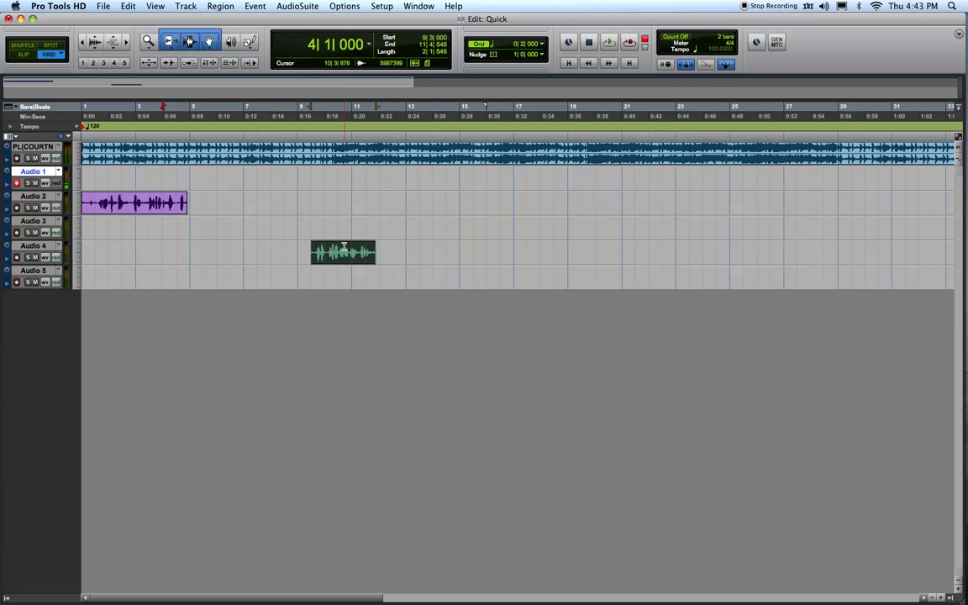
key("space")
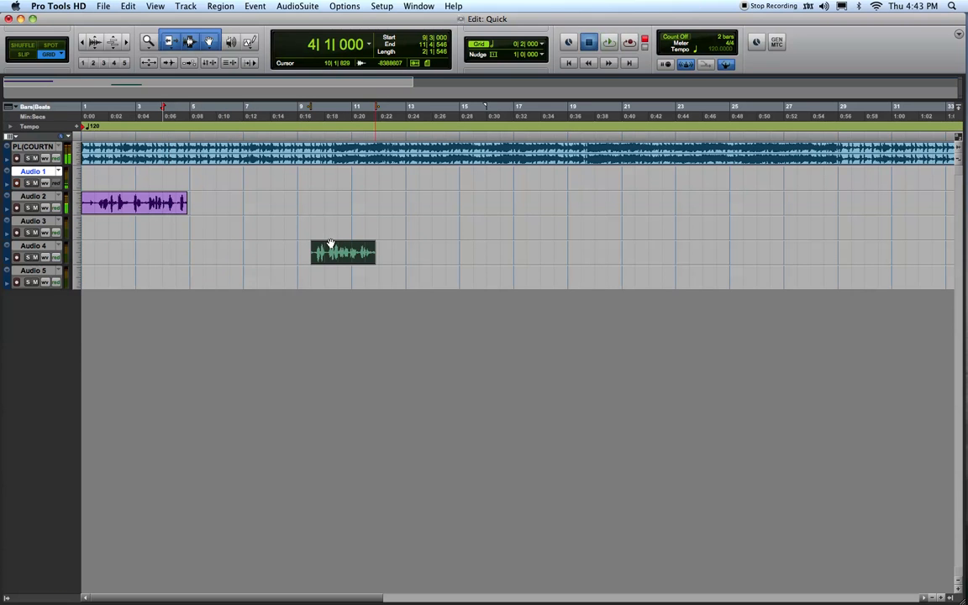
key("space")
Undo the move to Audio 4 and place the second take's region on Audio 2 at bar 5
key("super+z")
left_click_drag(219, 188, 276, 210)
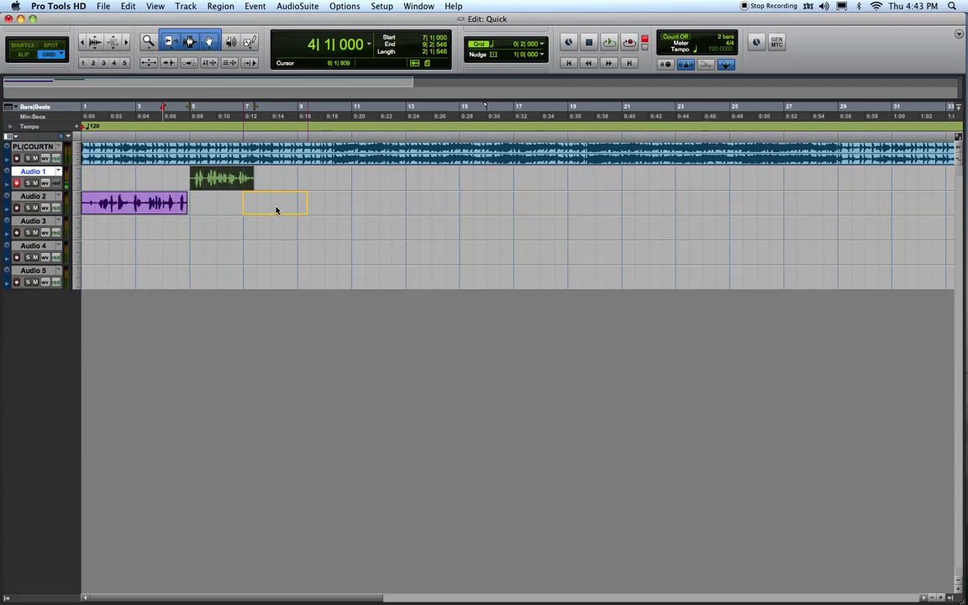
left_click_drag(276, 210, 222, 210)
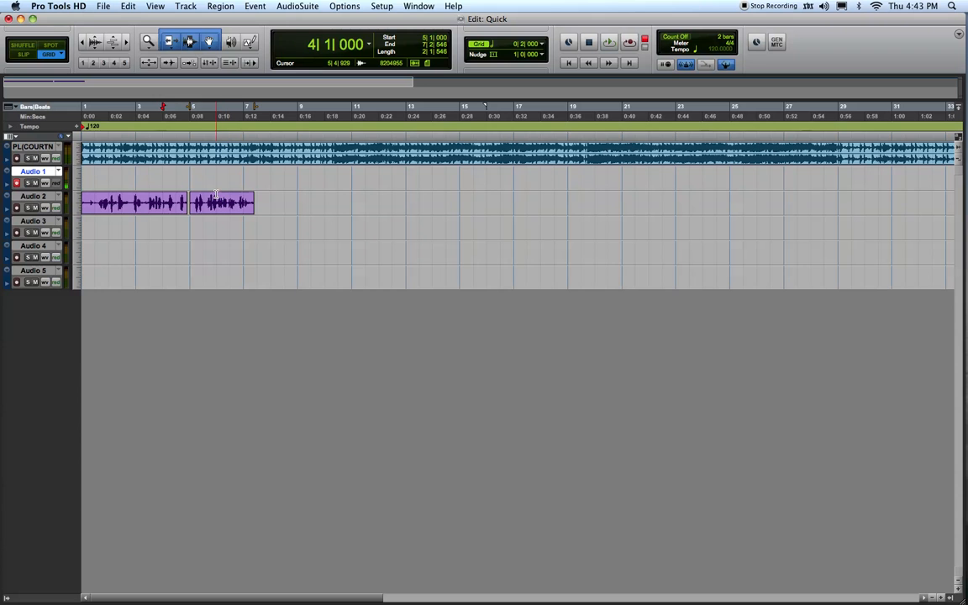